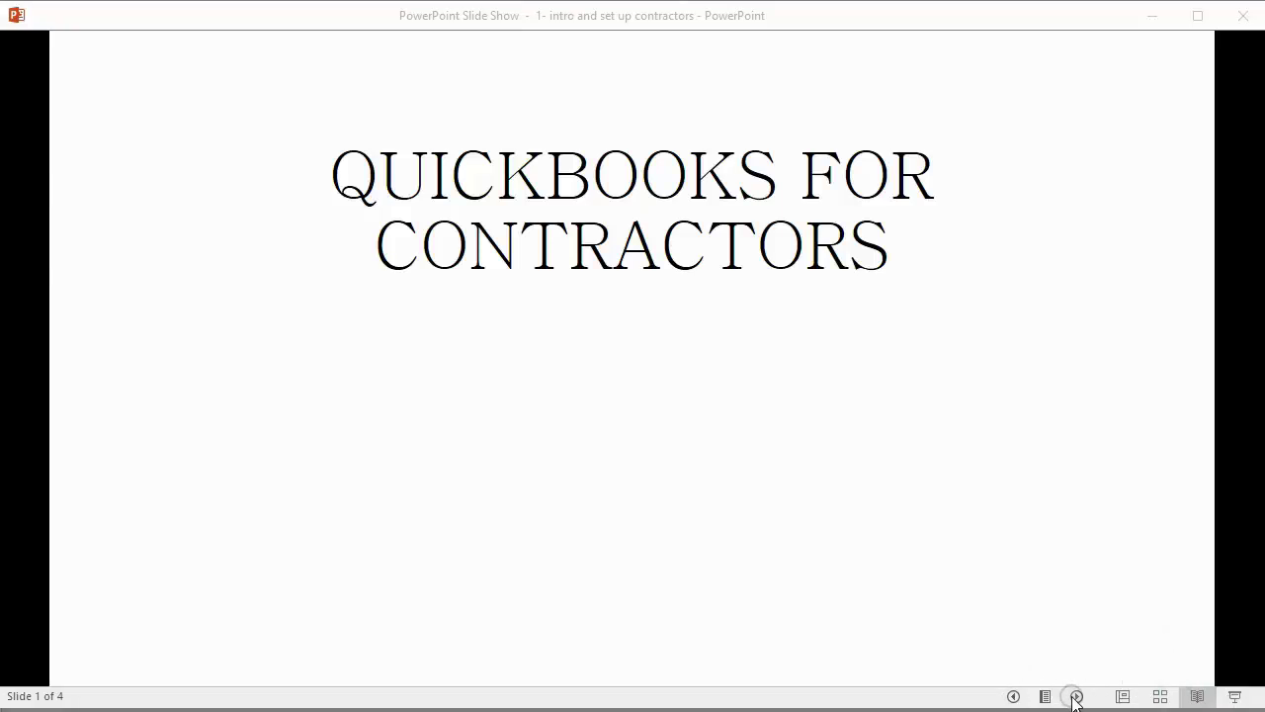
Advance the slide show through the title and slide 2 animations to slide 3, 'These first 5 videos are optional'.
left_click(1075, 698)
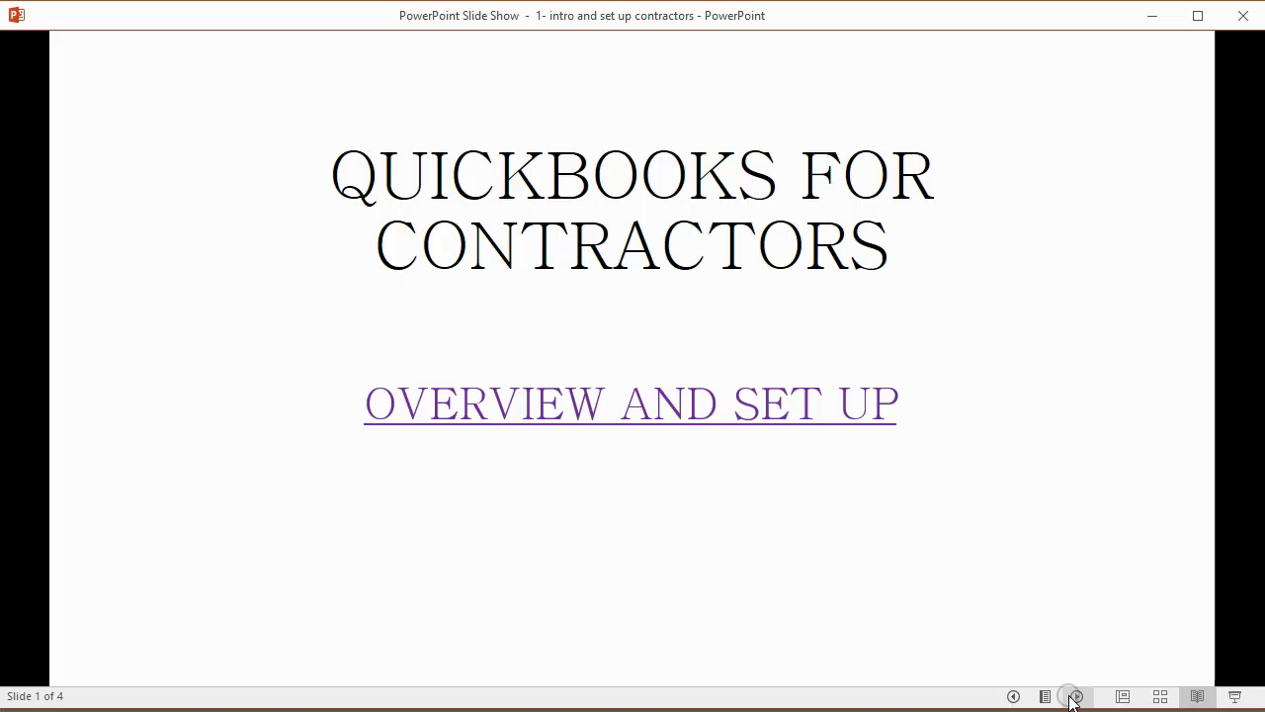
left_click(1076, 695)
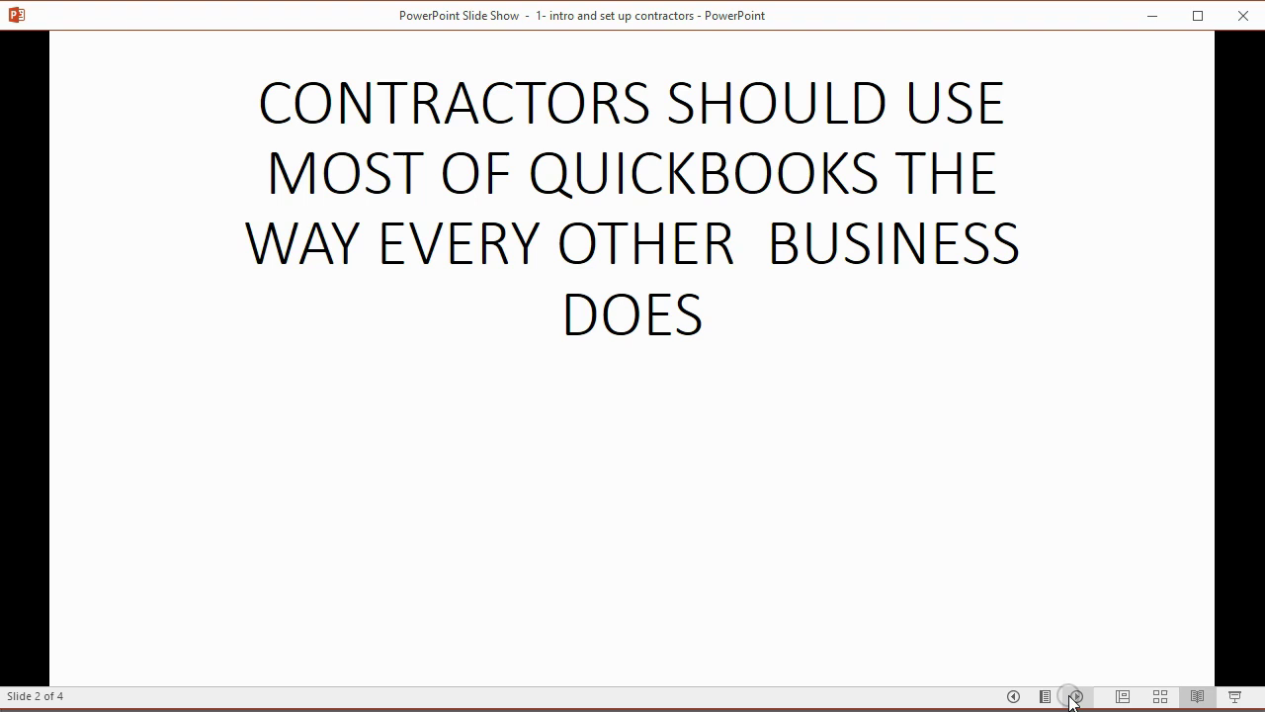
left_click(1075, 696)
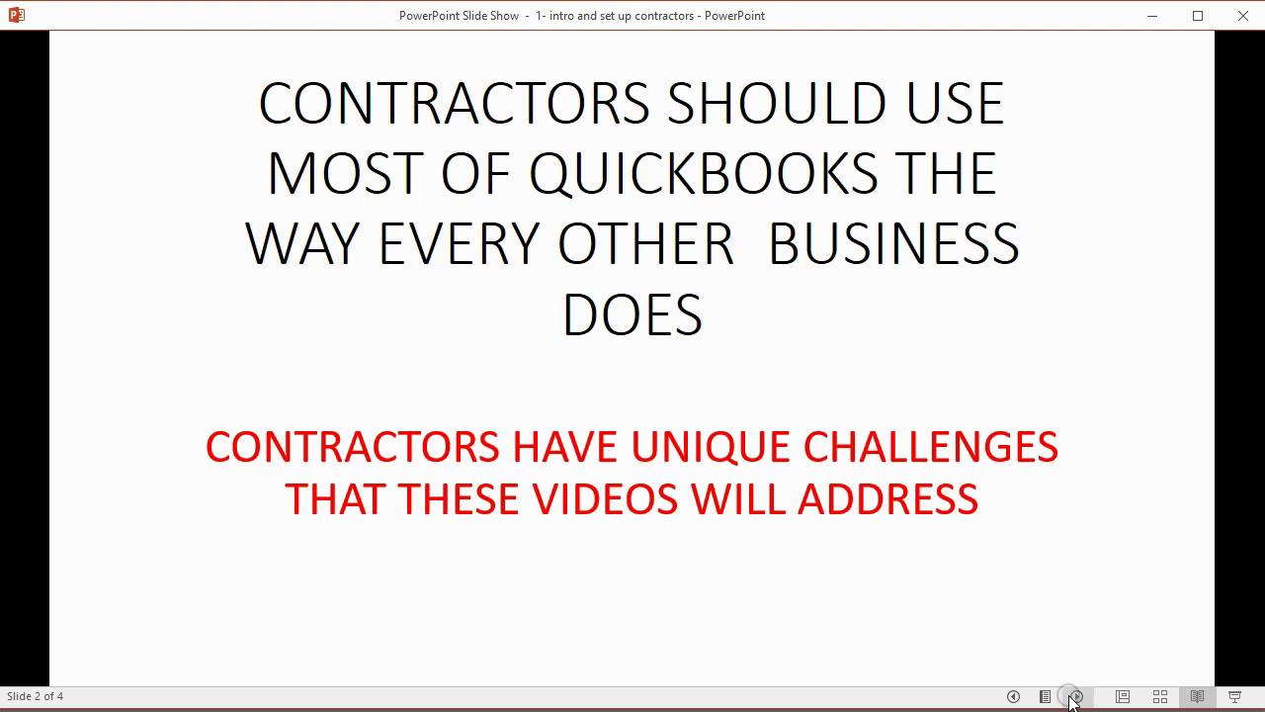
left_click(1075, 696)
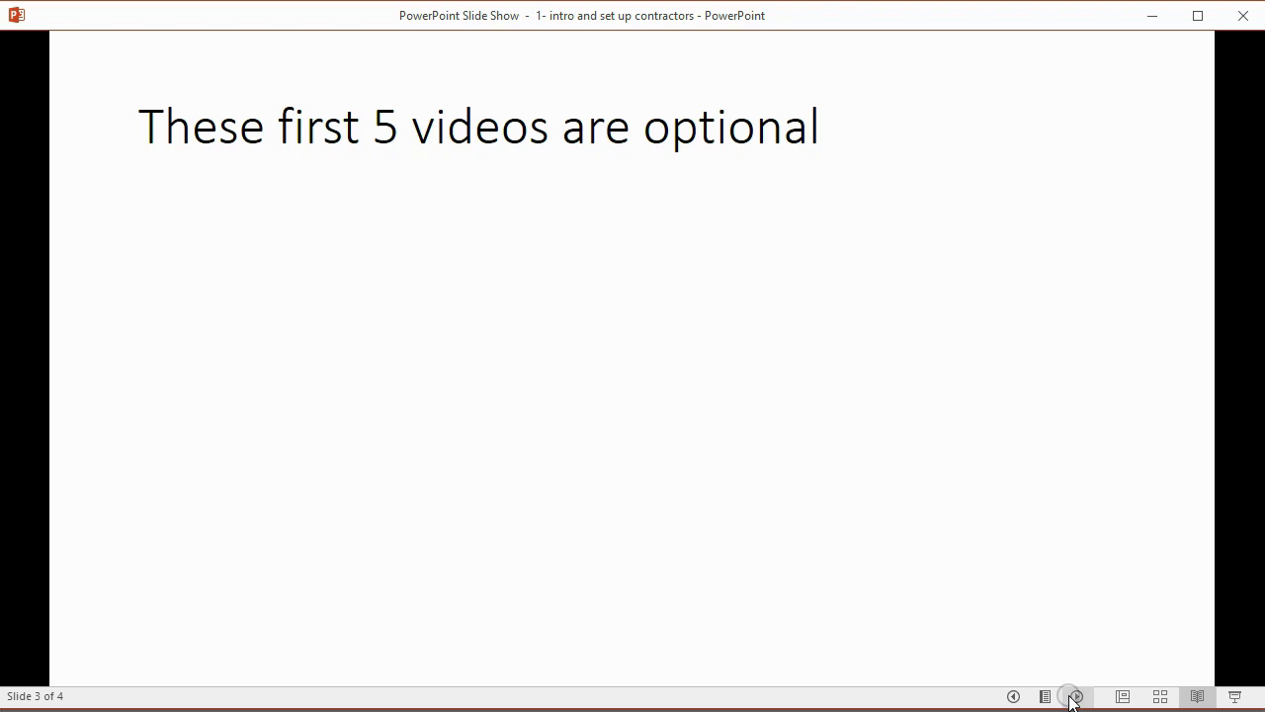
Bring in slide 3's bullets one by one, then move on to slide 4, 'CREATE NEW COMPANY FILE'.
left_click(1075, 696)
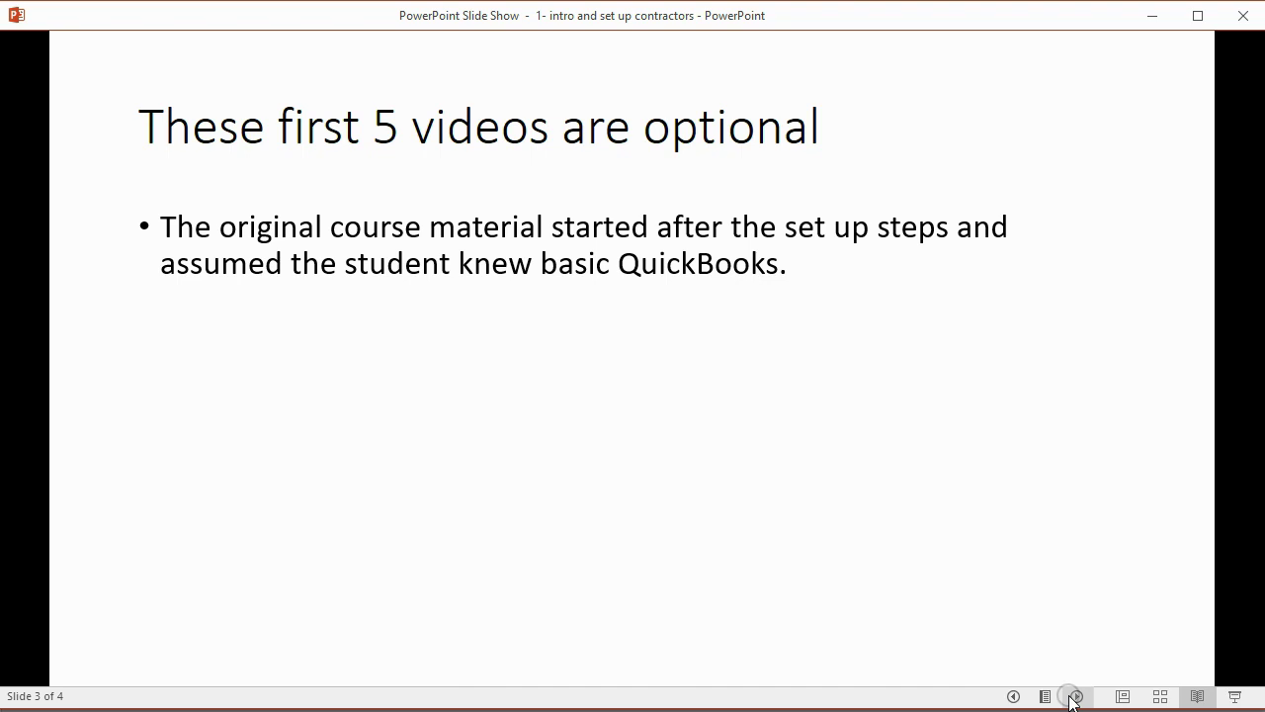
left_click(1075, 696)
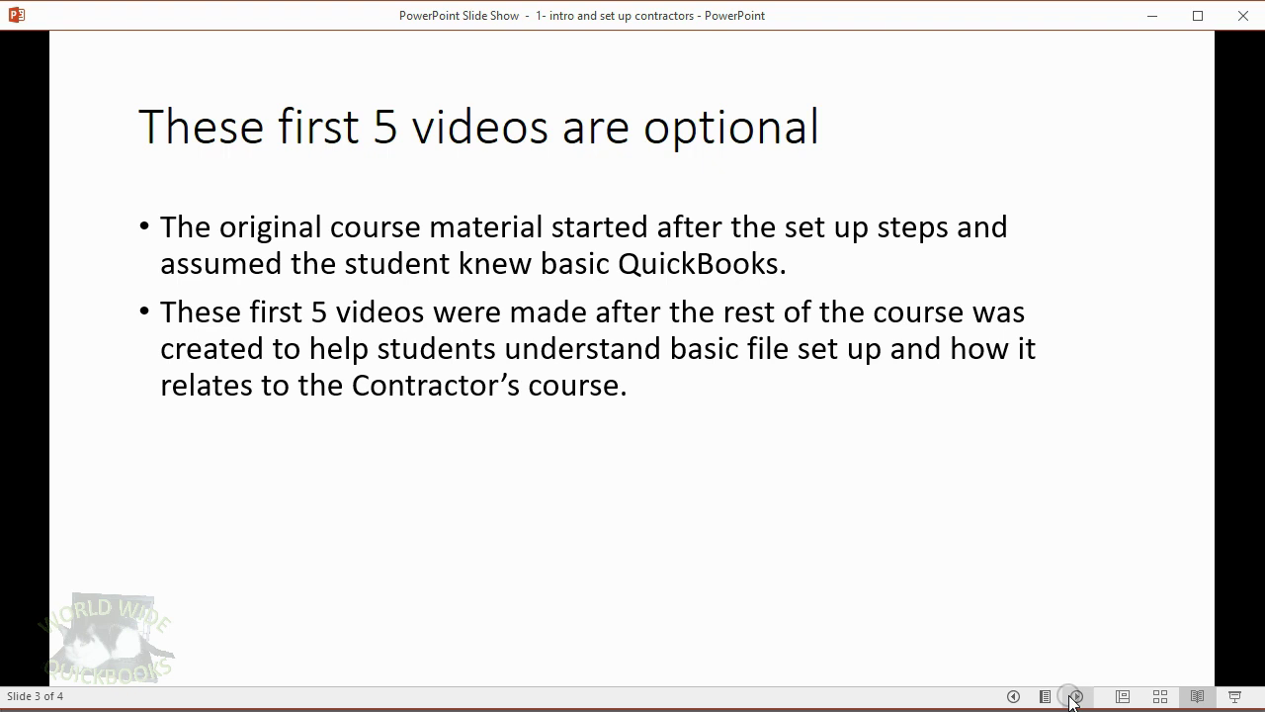
left_click(1075, 697)
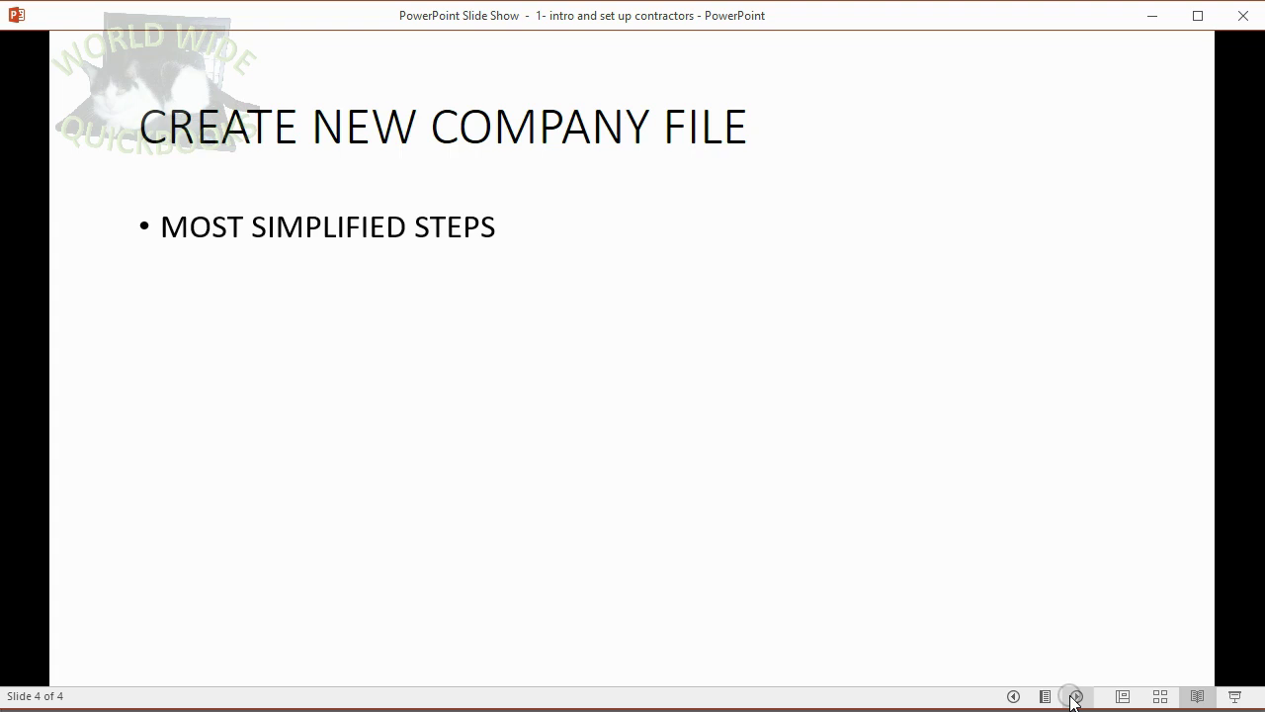
Reveal the remaining four bullets on slide 4, ending with 'JUST FOLLOW STEP BY STEP!!'.
left_click(1074, 697)
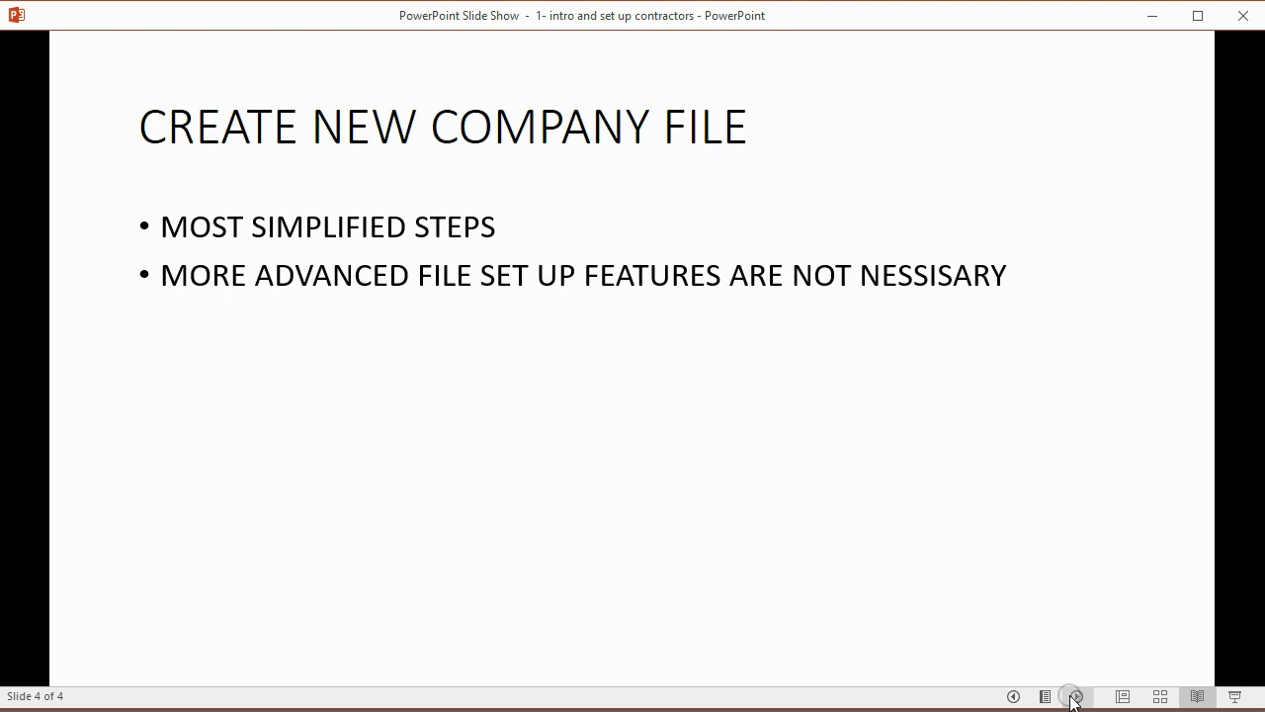
left_click(1076, 697)
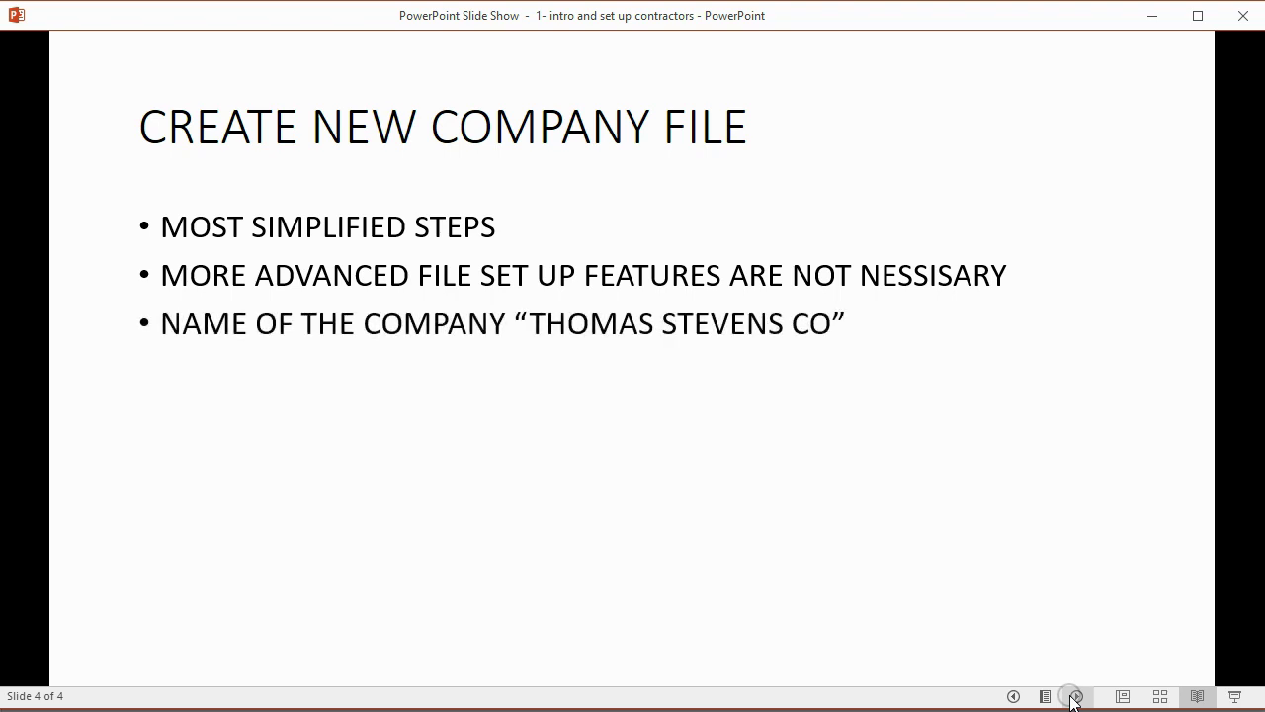
left_click(1076, 697)
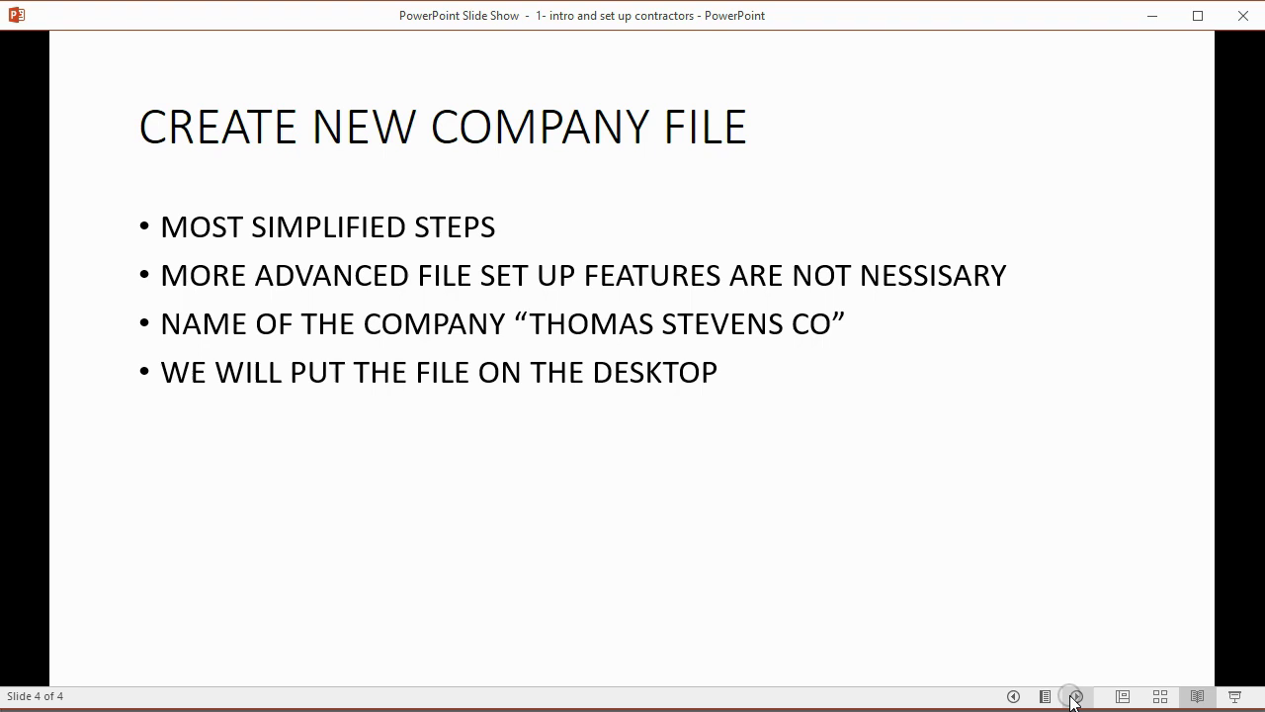
left_click(1075, 697)
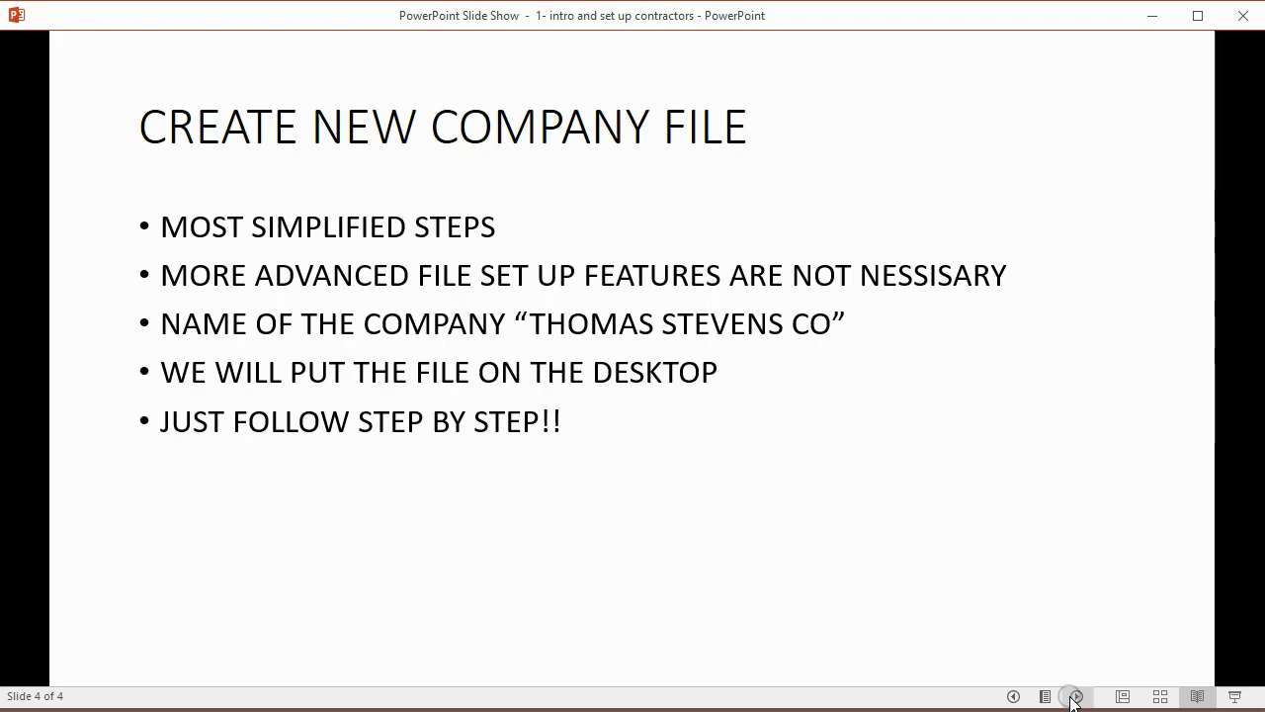
Switch to QuickBooks and start a new company from the File menu.
left_click(992, 709)
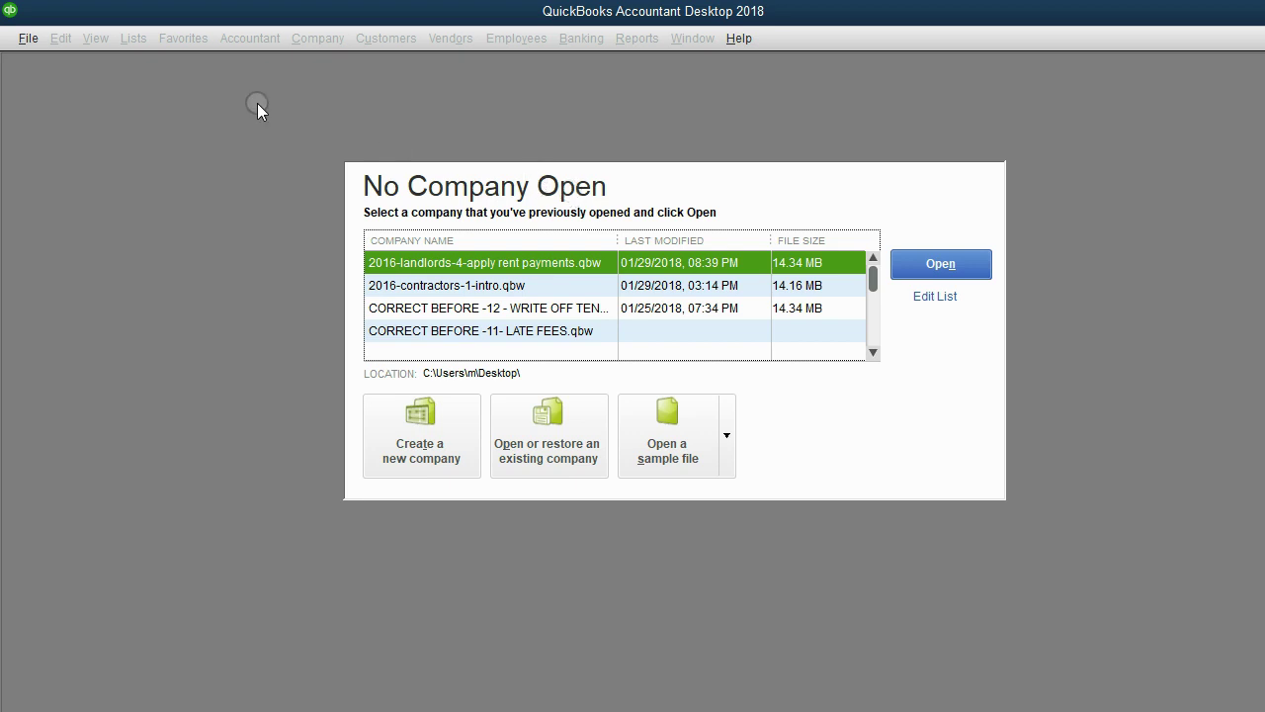
left_click(29, 39)
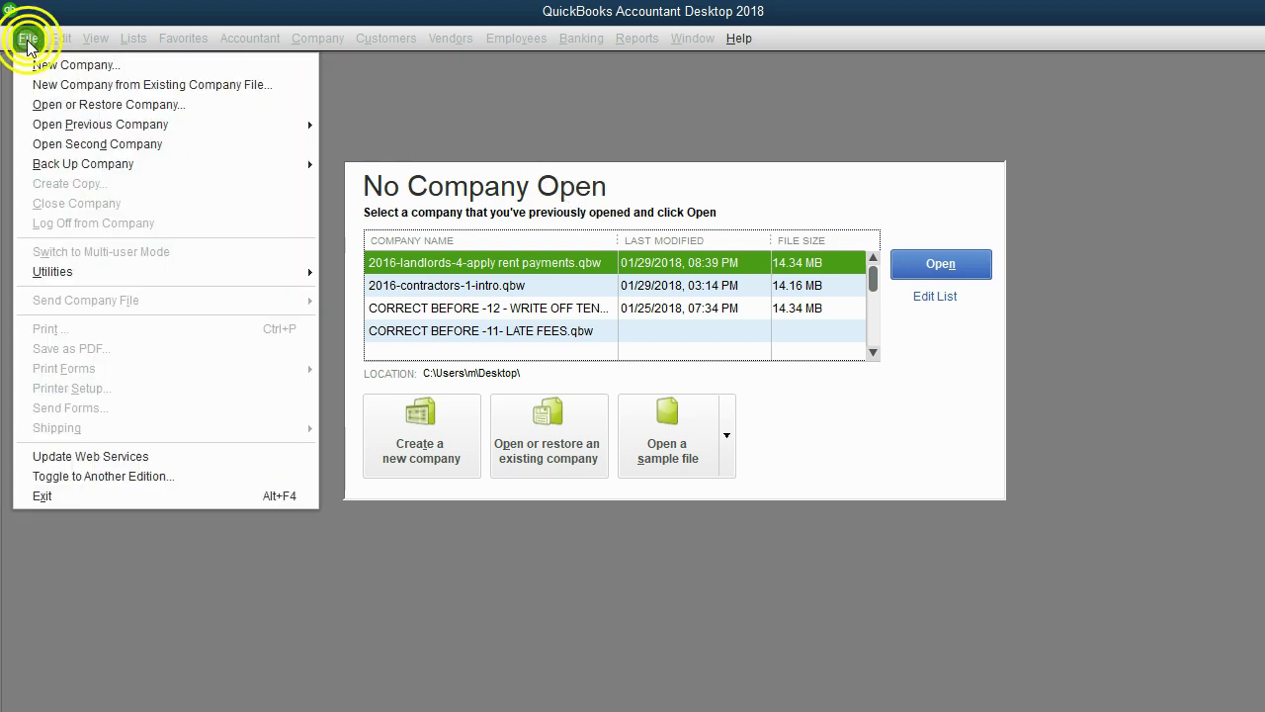
left_click(45, 62)
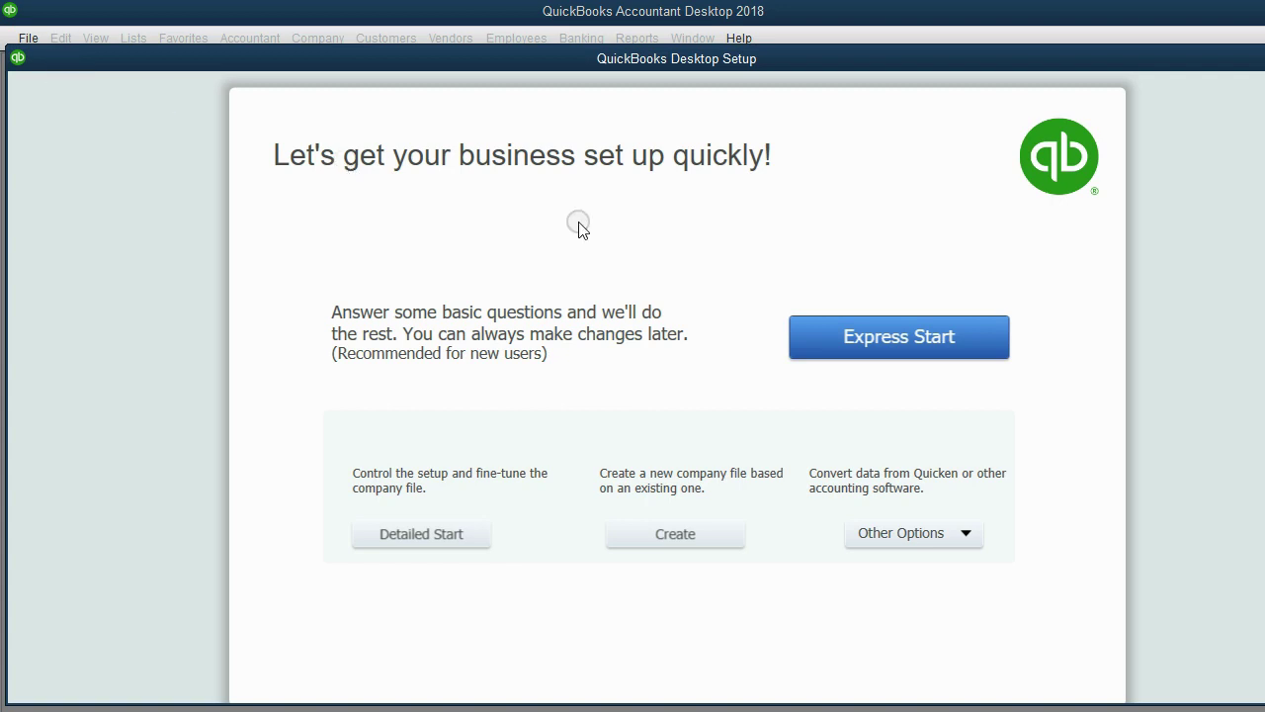
Choose Express Start and enter THOMAS STEVENS CO as the Business Name.
left_click(862, 333)
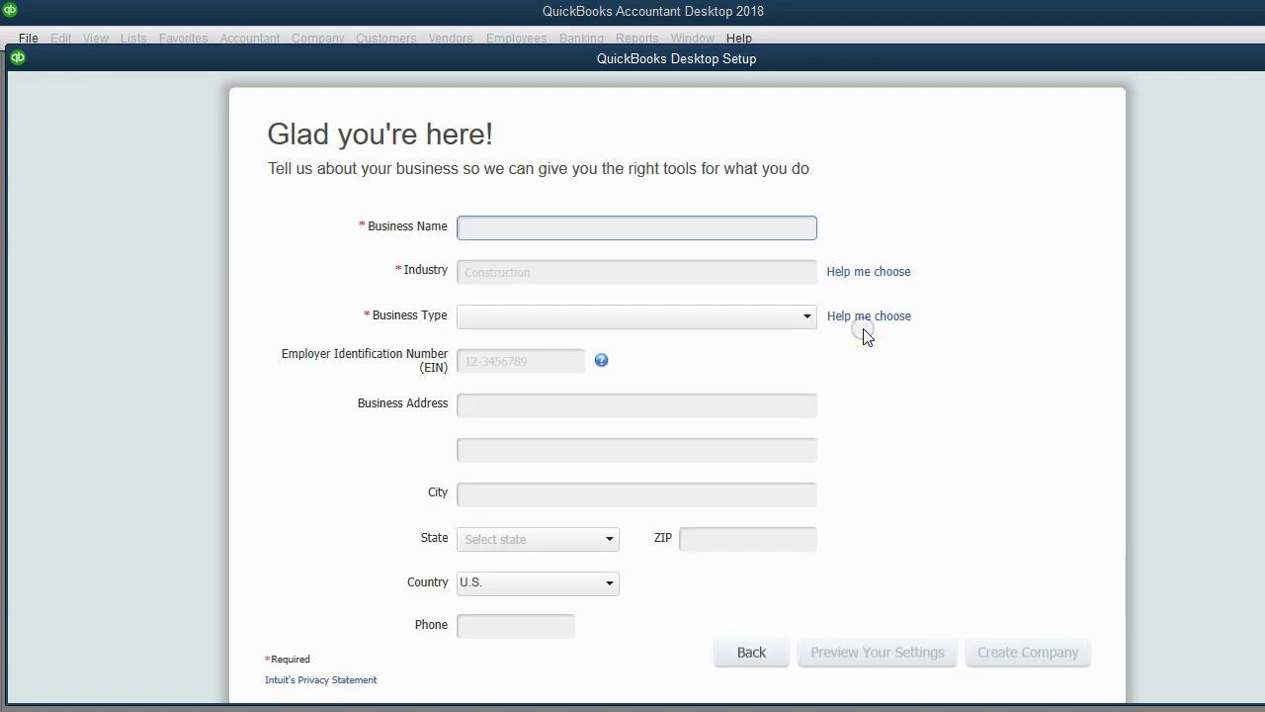
type("THOMAS STEVENS")
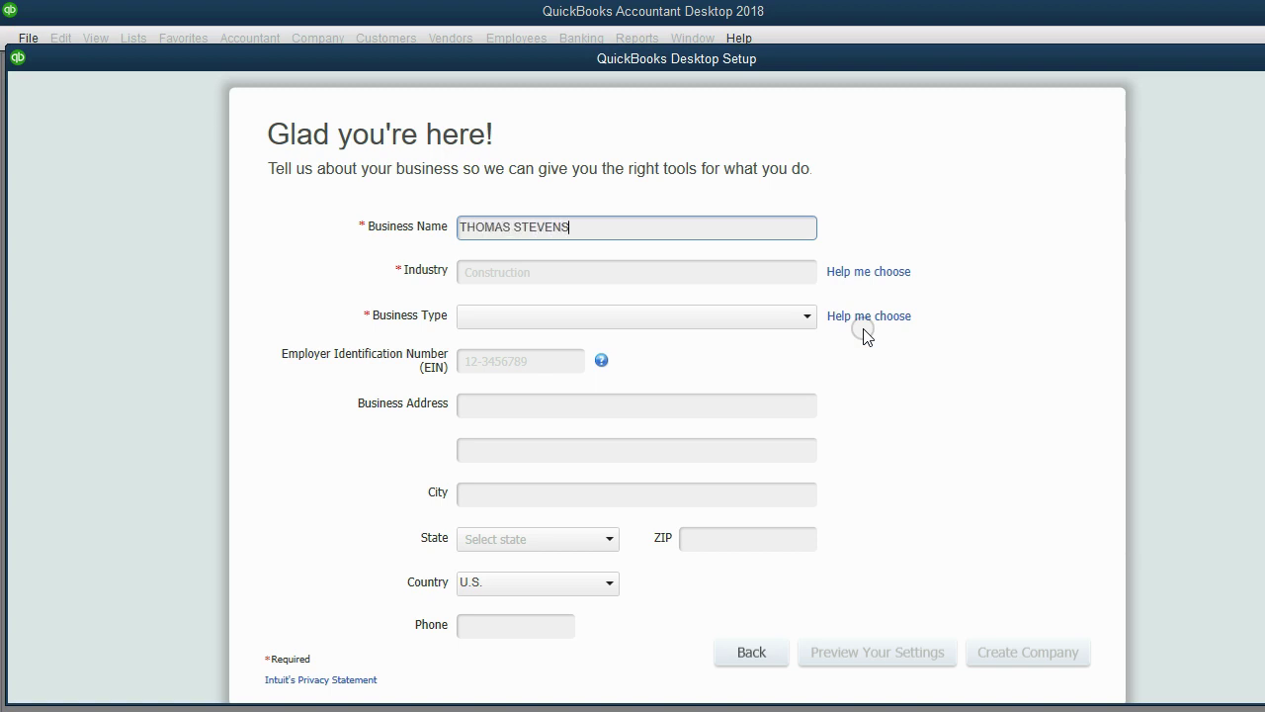
type("CO")
left_click(612, 269)
Open and dismiss the business type list, then go to the Employer Identification Number field.
left_click(618, 318)
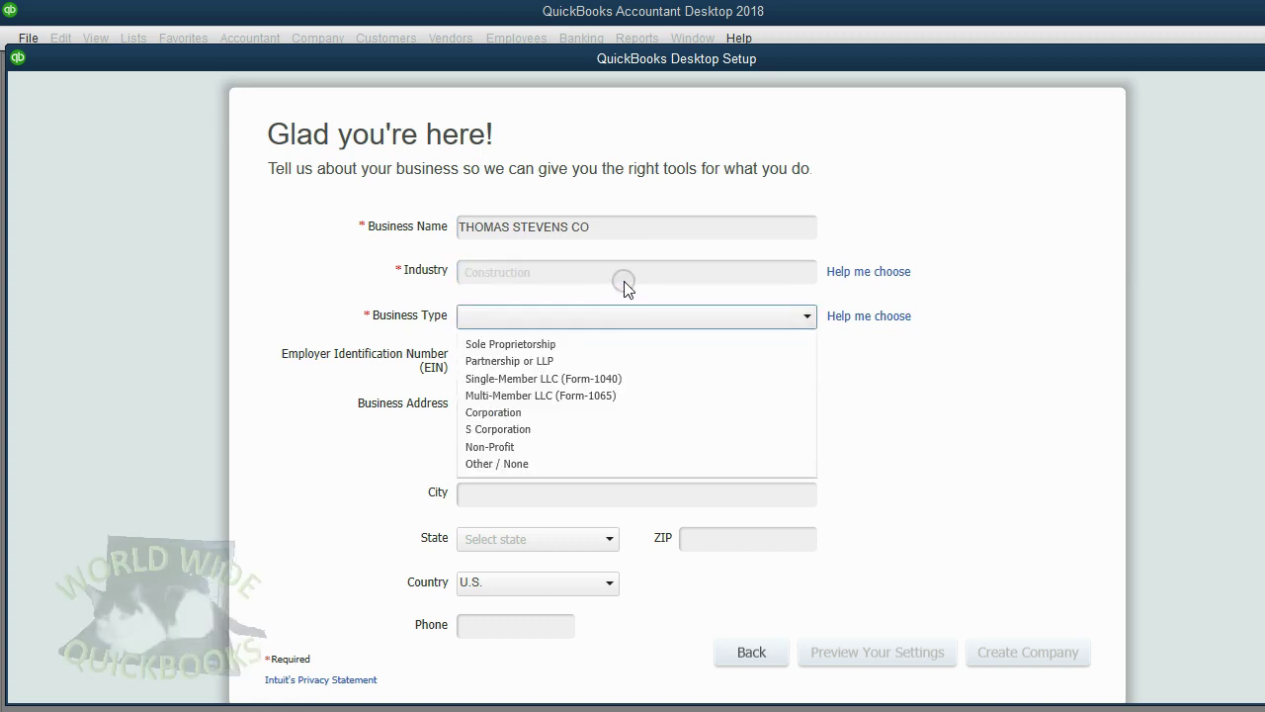
left_click(624, 281)
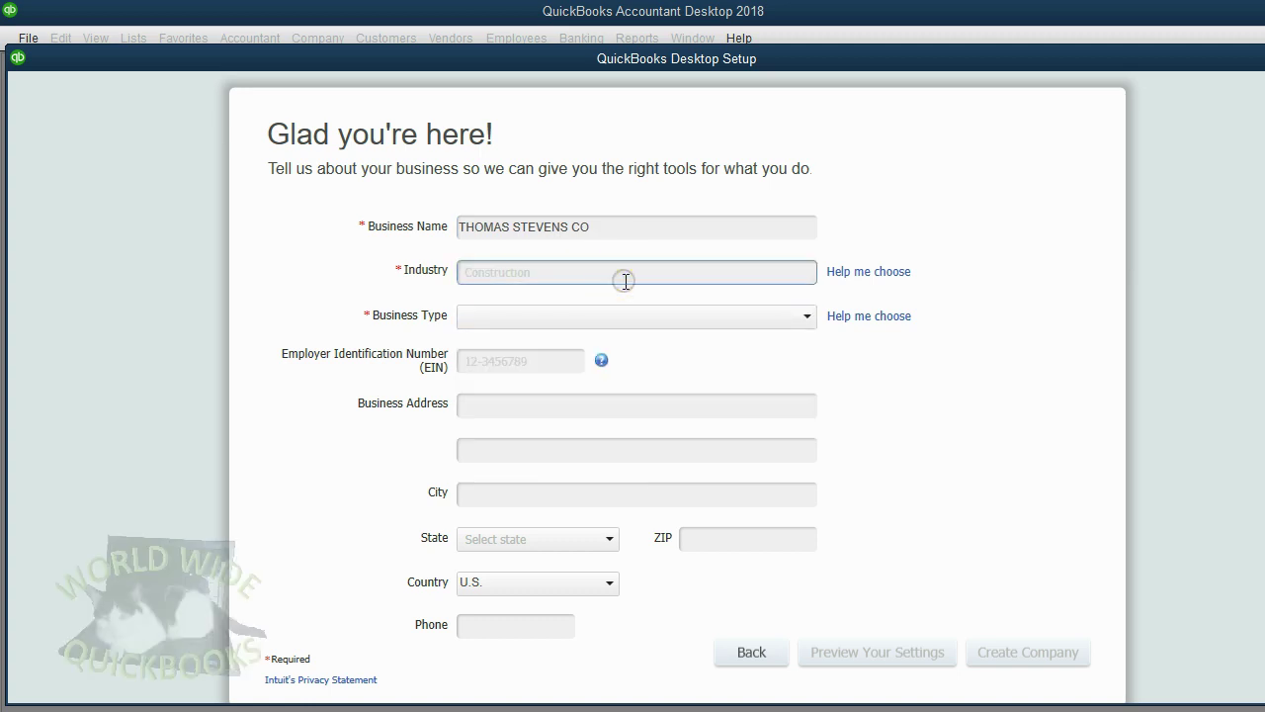
left_click(541, 370)
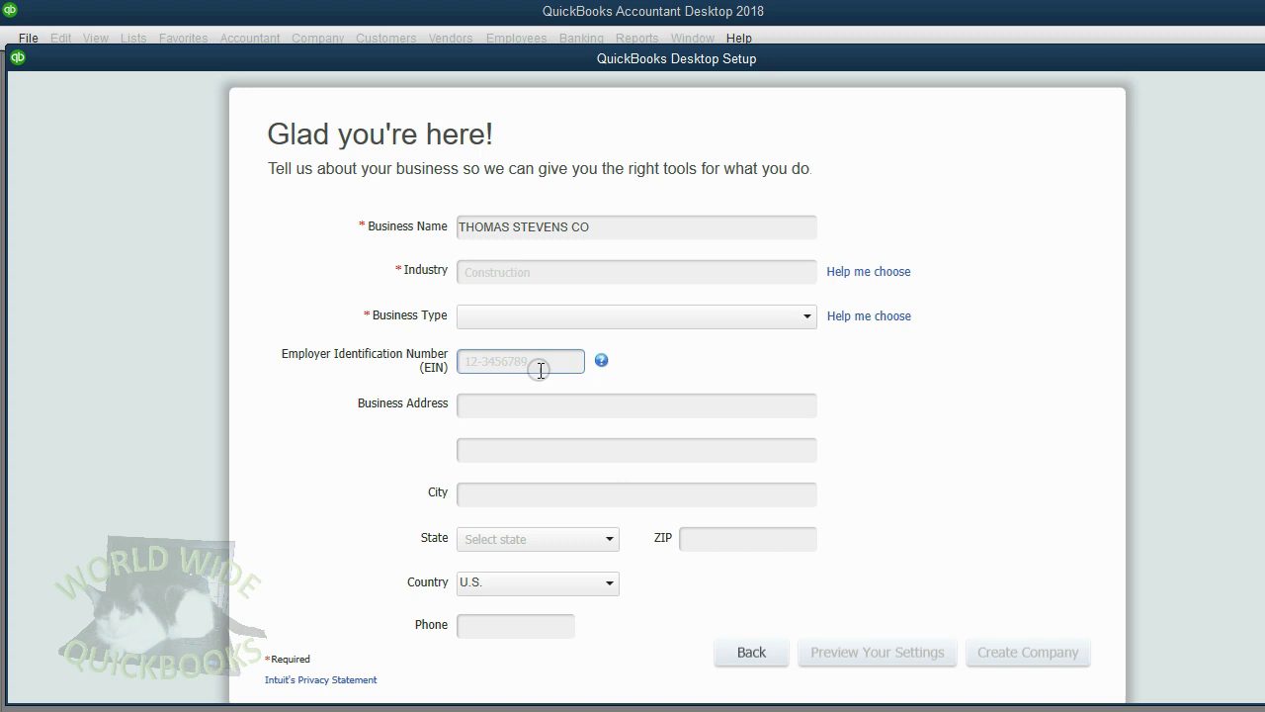
left_click(538, 364)
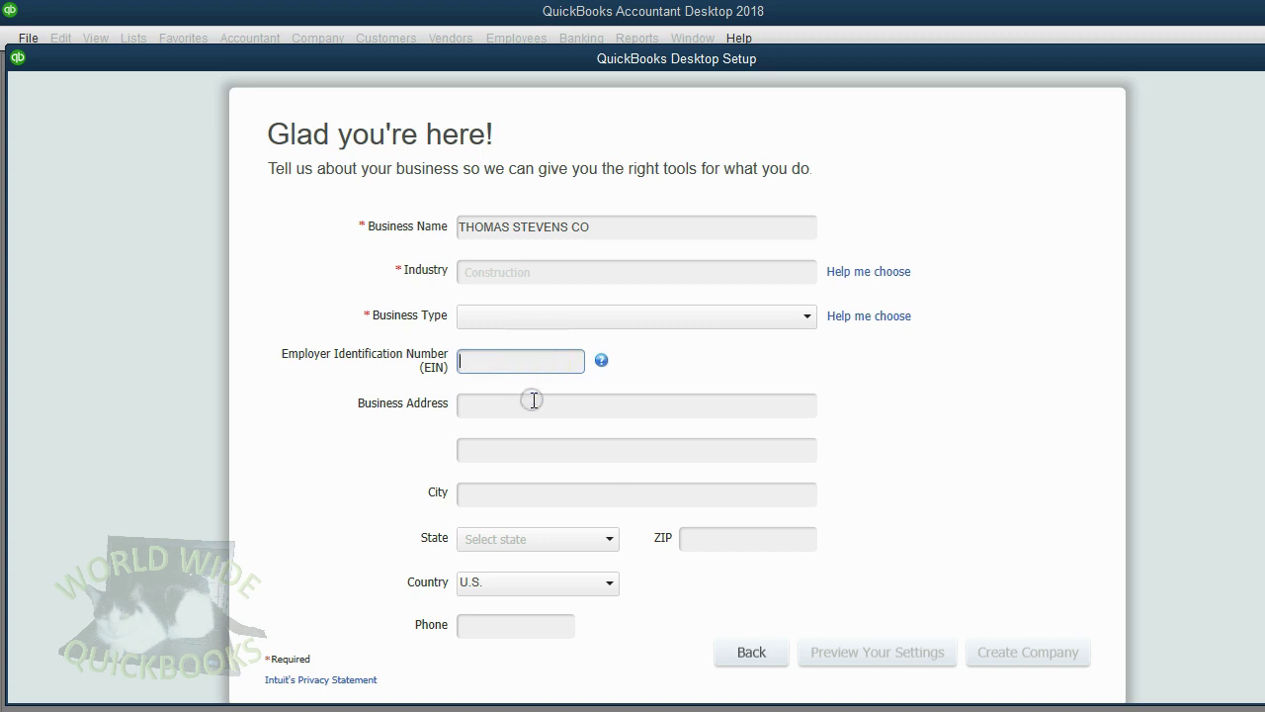
Move between the address lines and City fields of the business details form.
left_click(531, 401)
left_click(530, 499)
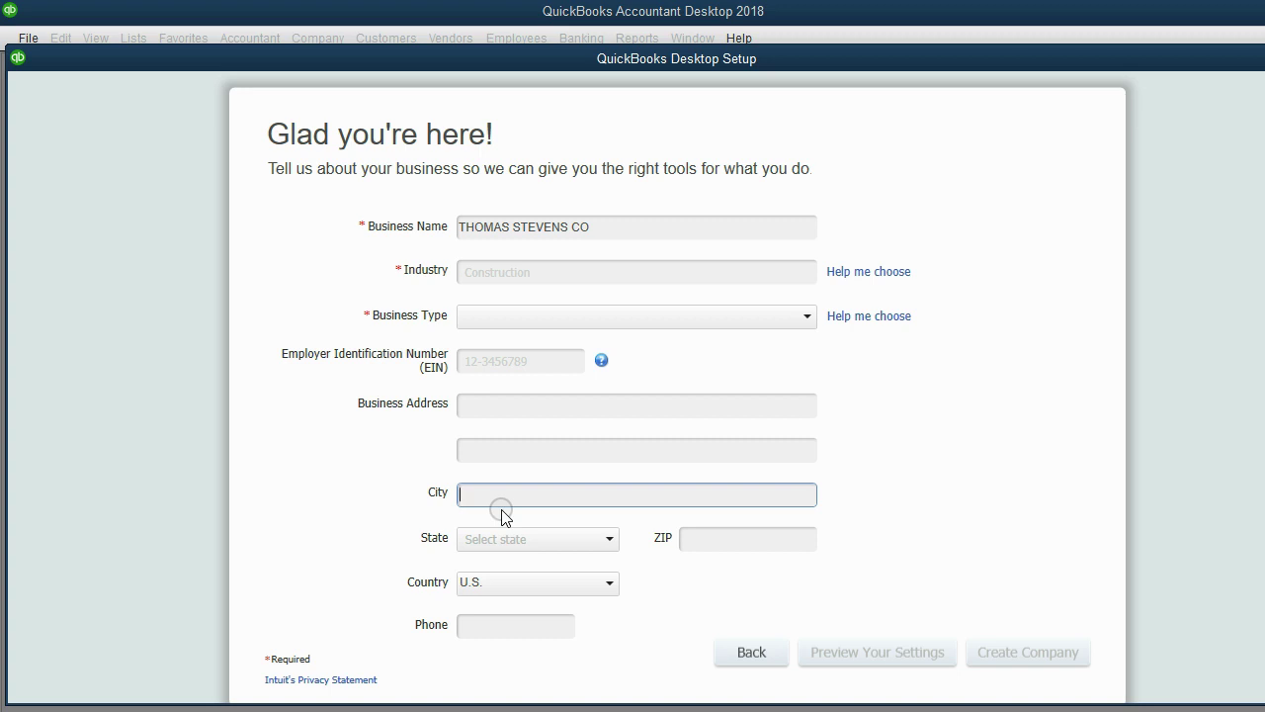
left_click(517, 395)
left_click(529, 453)
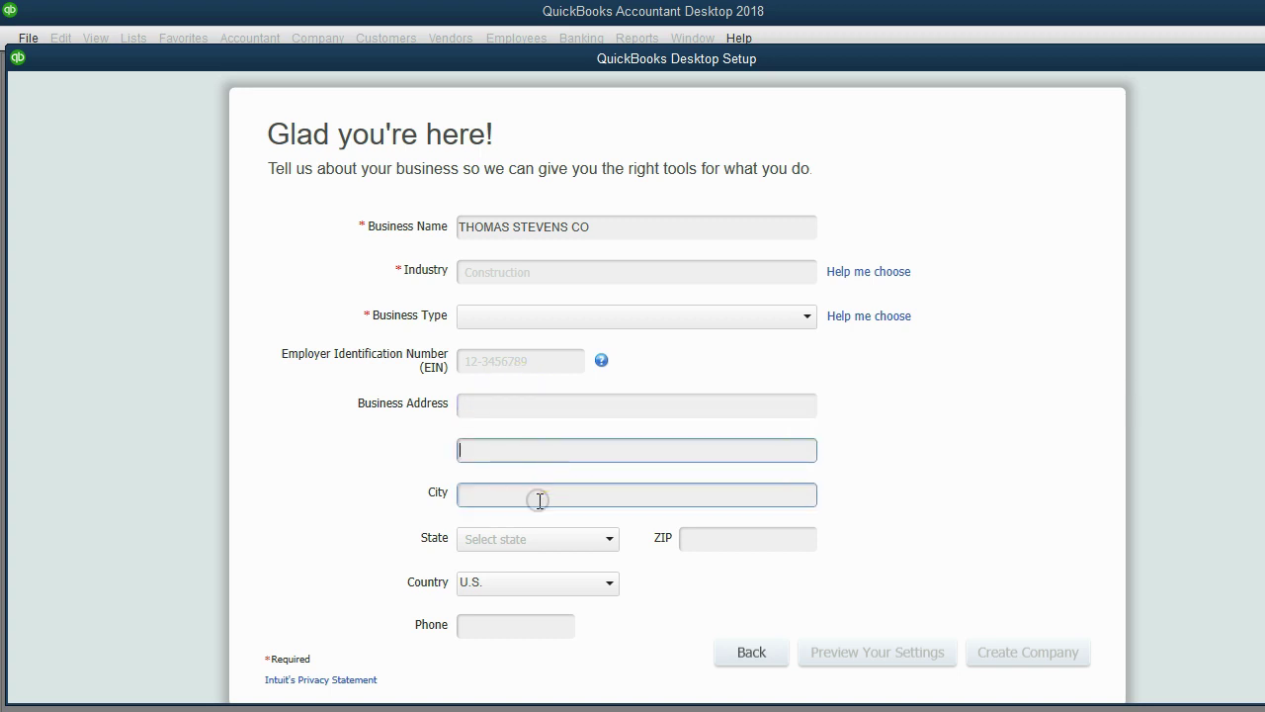
left_click(539, 500)
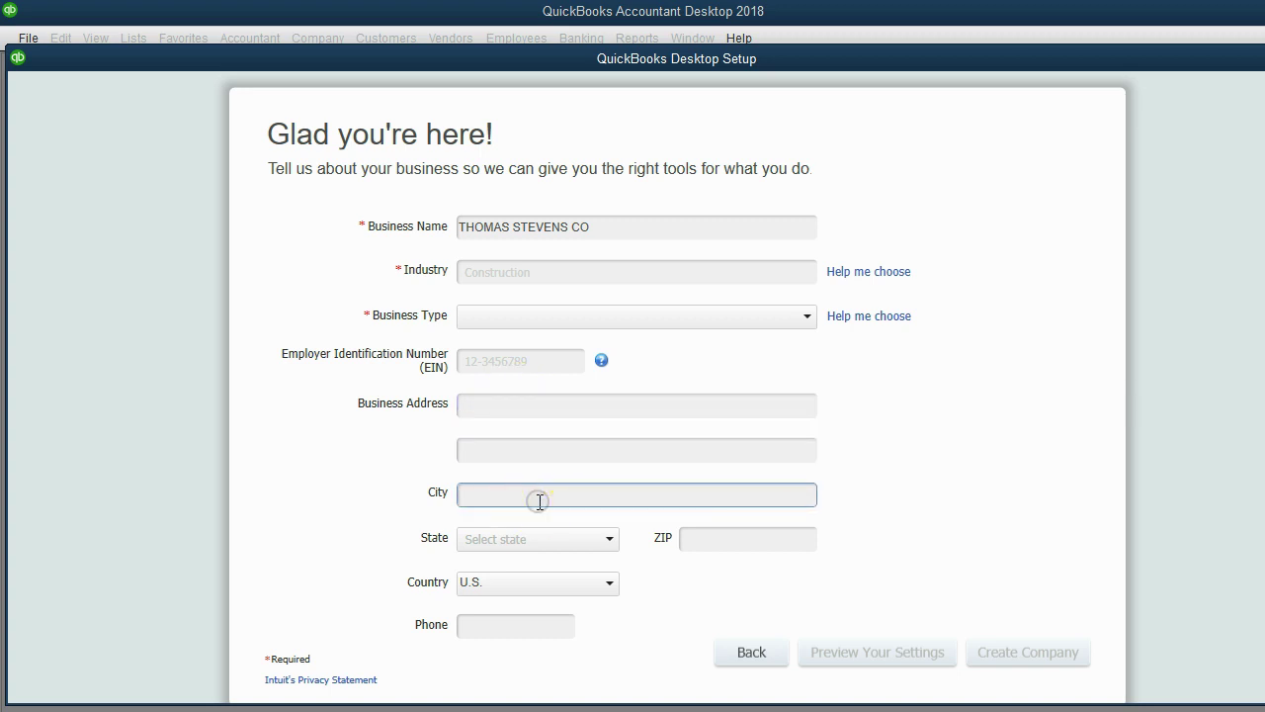
left_click(517, 405)
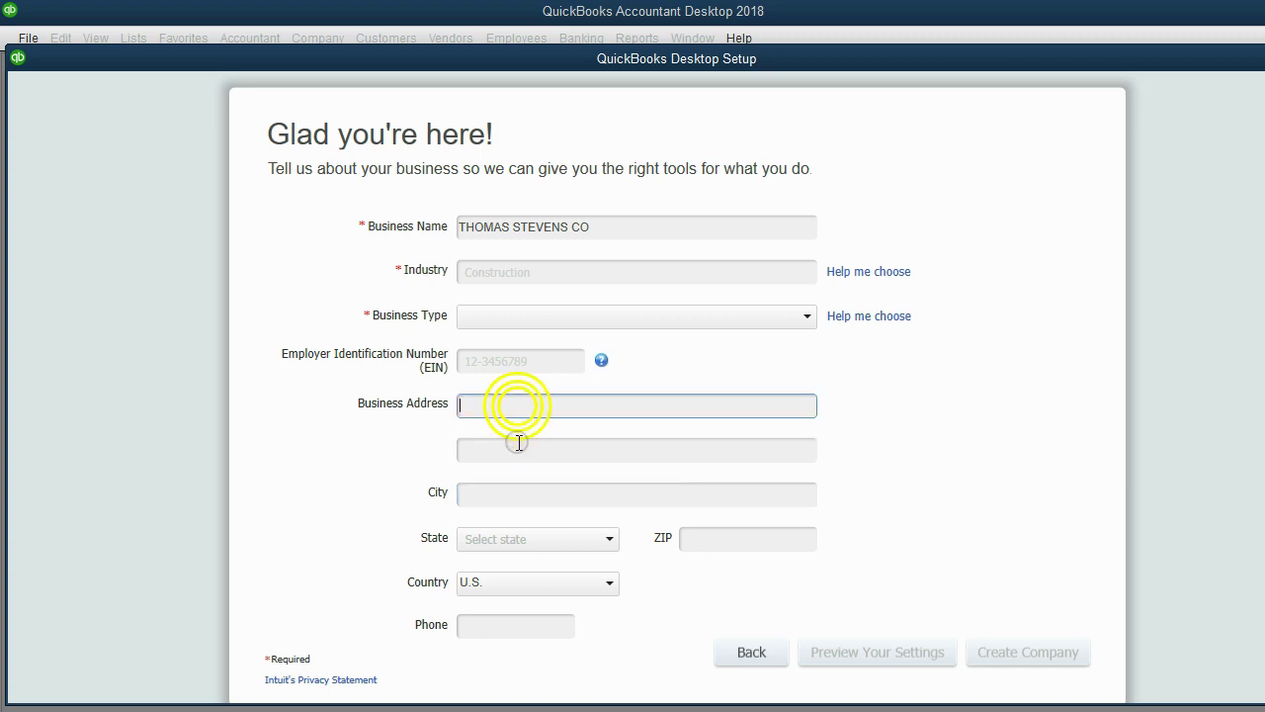
left_click(518, 447)
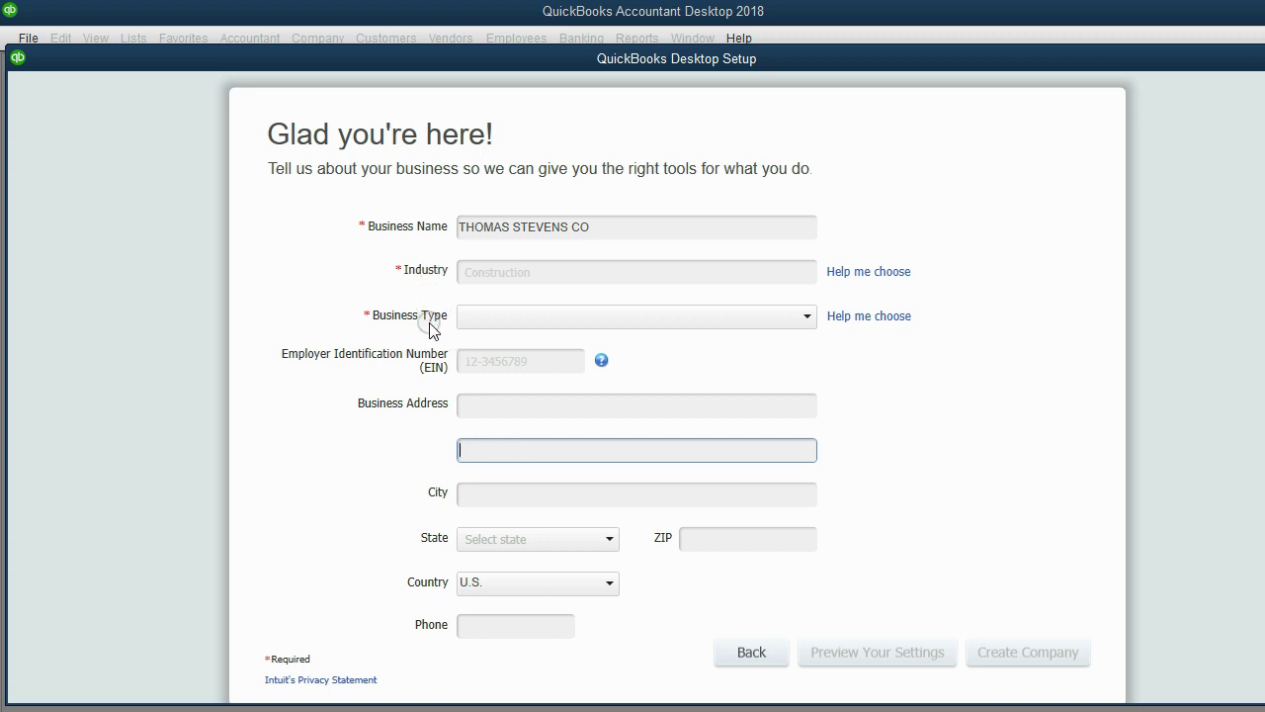
Set the Industry to Other/None from the industry help list.
left_click(848, 273)
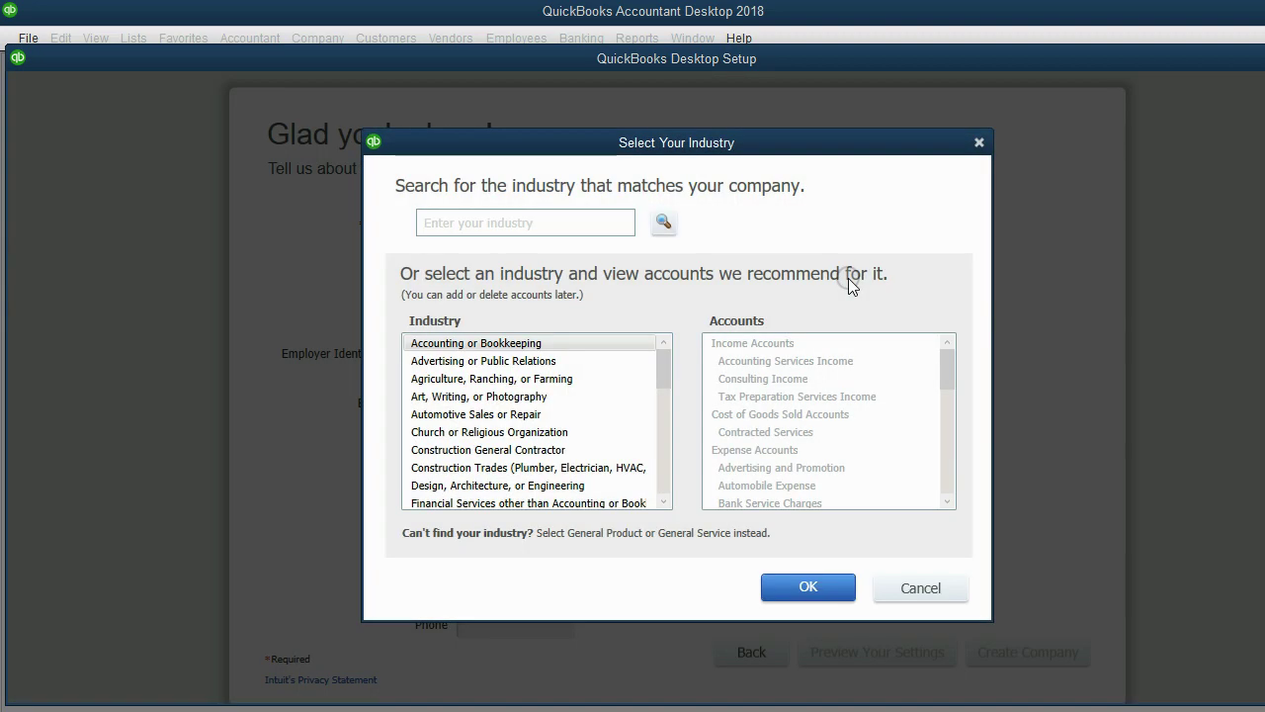
left_click_drag(662, 361, 666, 503)
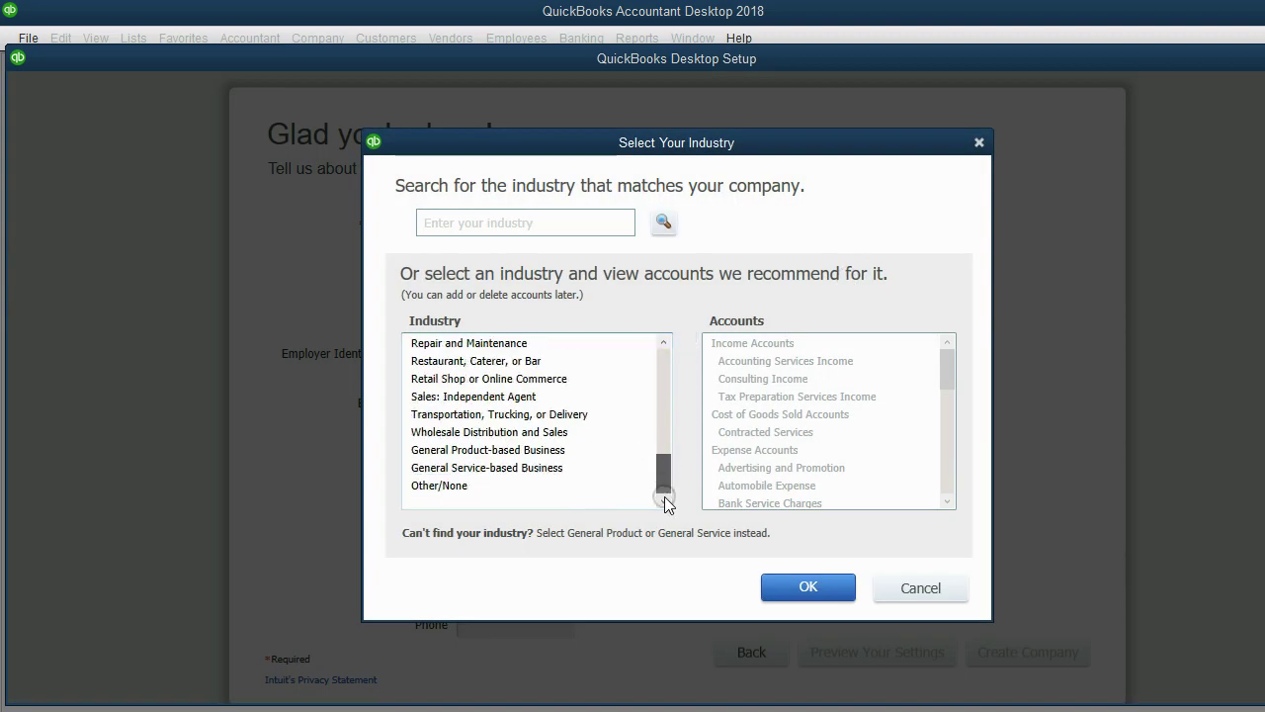
left_click(545, 486)
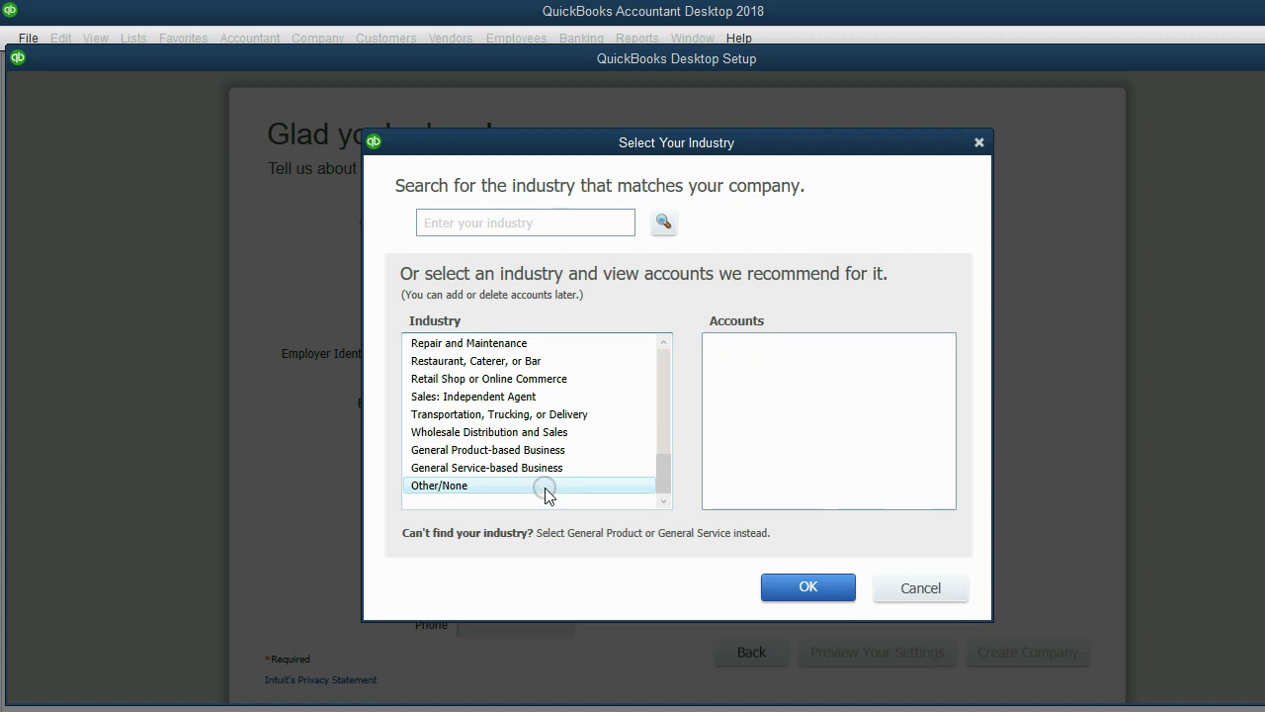
left_click(805, 585)
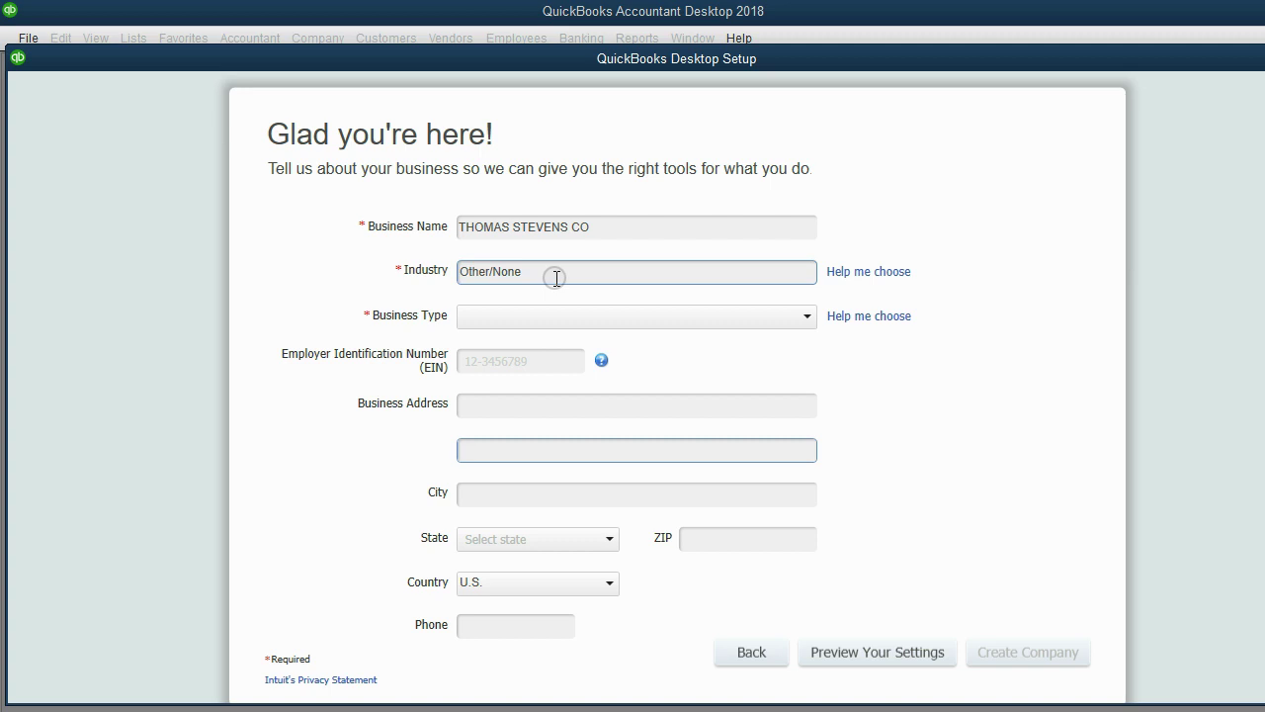
Set the Business Type to Other / None and confirm.
left_click(867, 317)
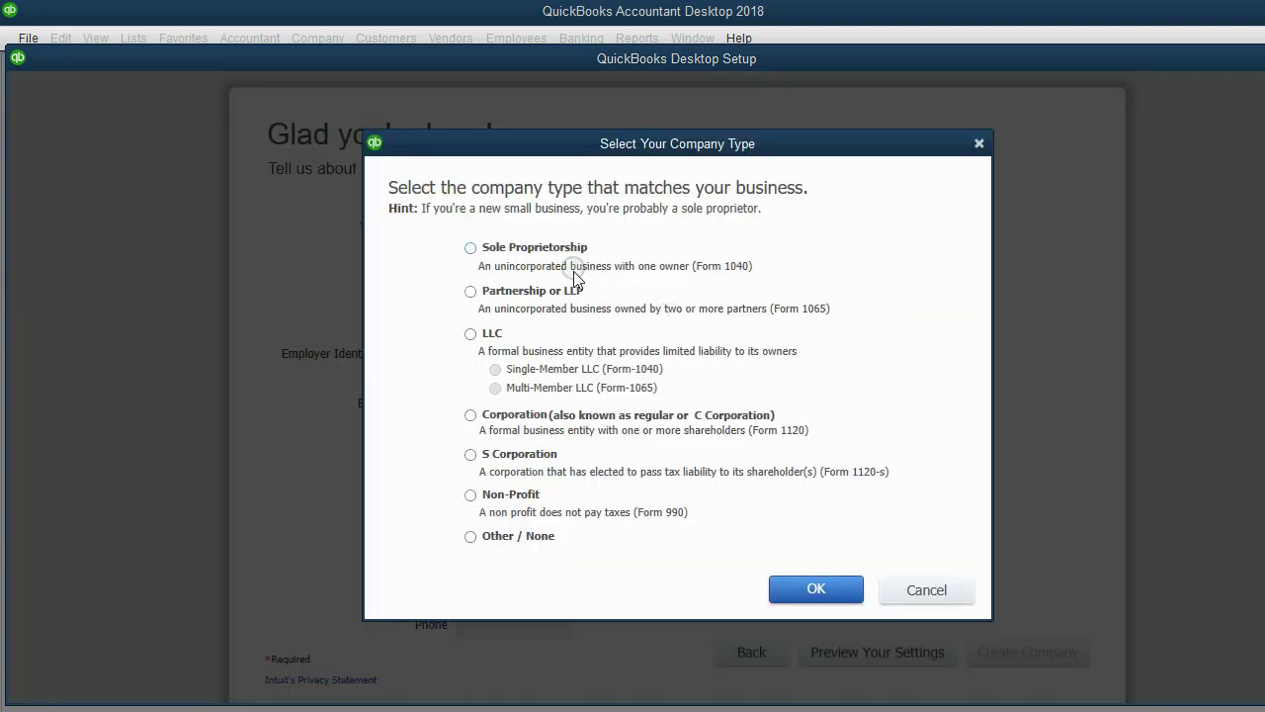
left_click(534, 540)
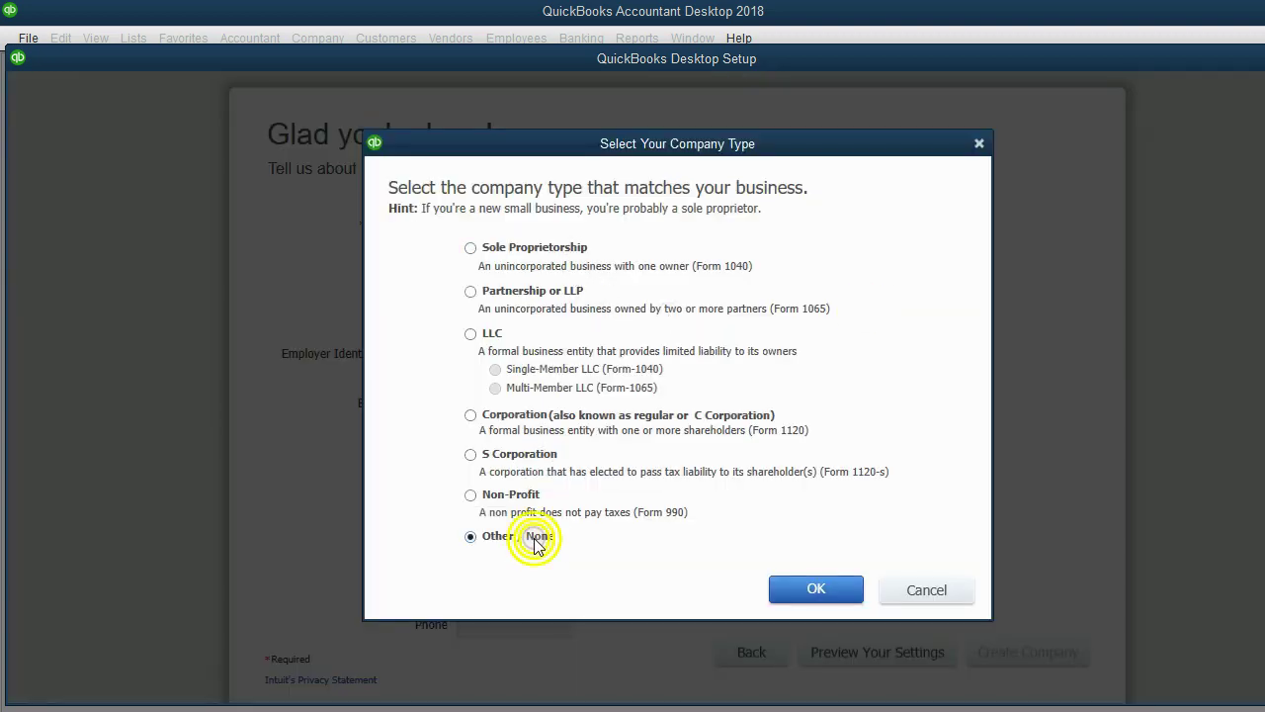
left_click(843, 590)
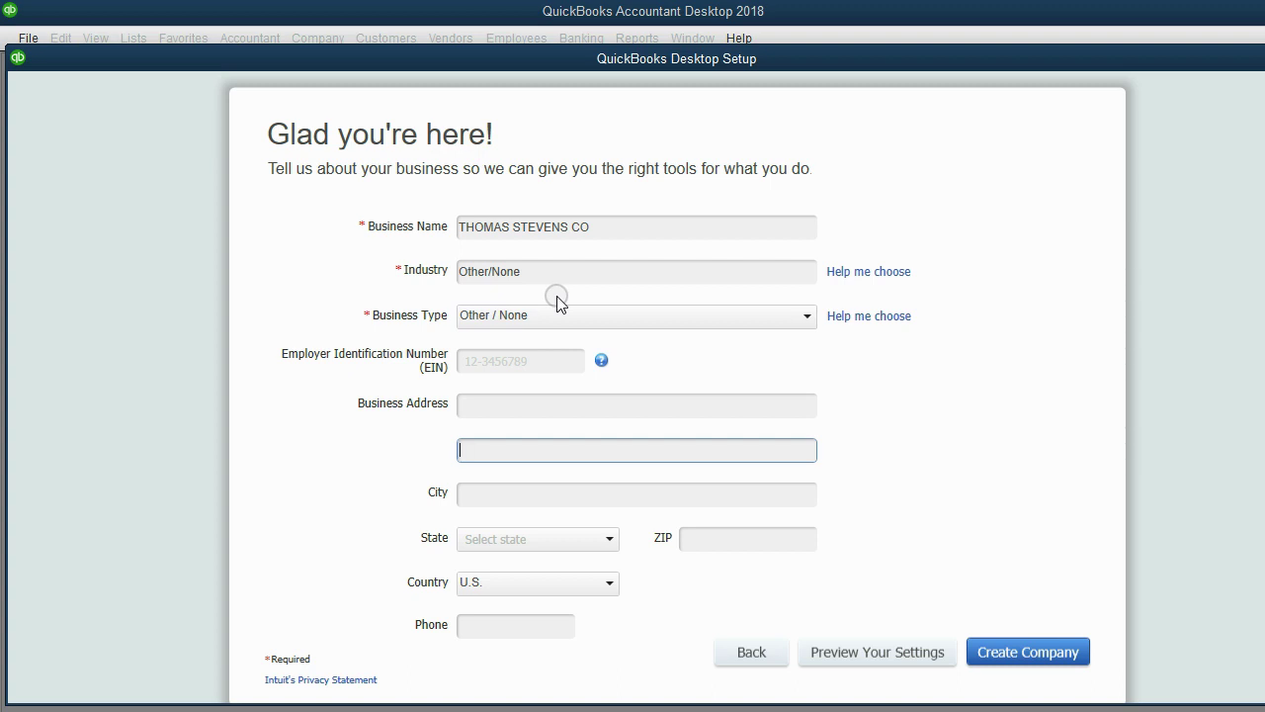
Preview the company settings, reviewing the features, chart of accounts and file location tabs.
left_click(856, 657)
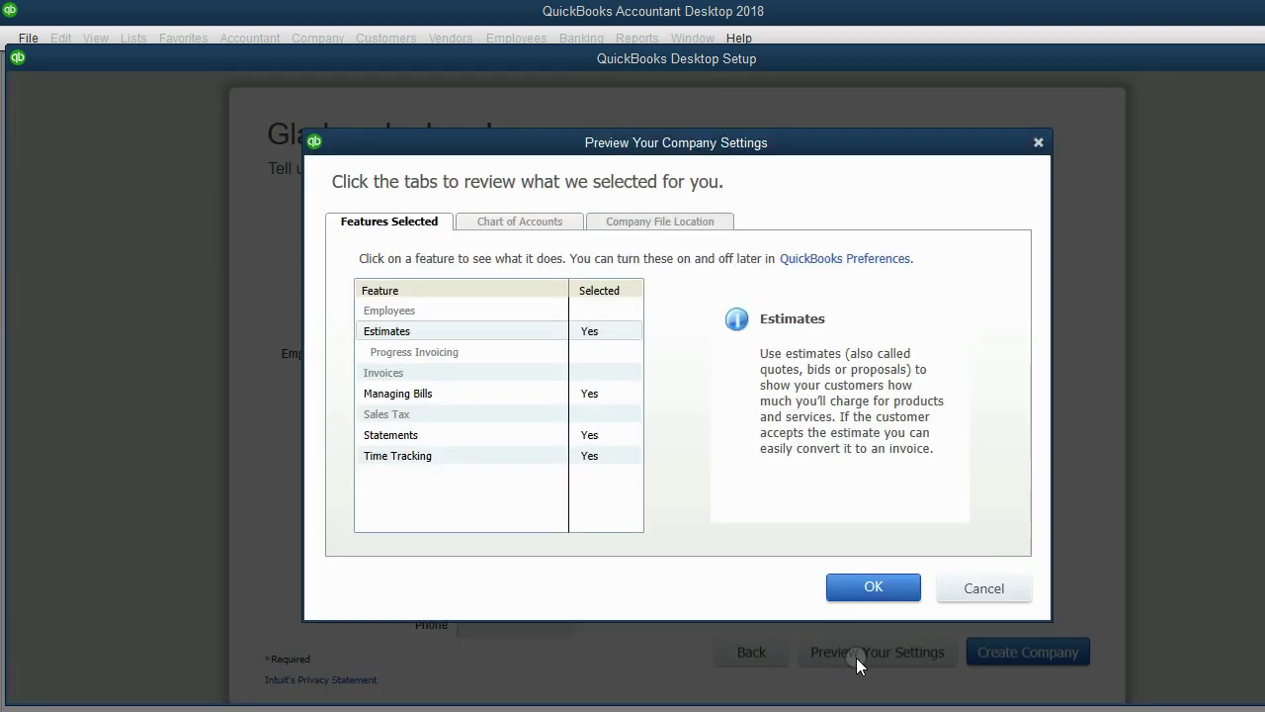
left_click(480, 225)
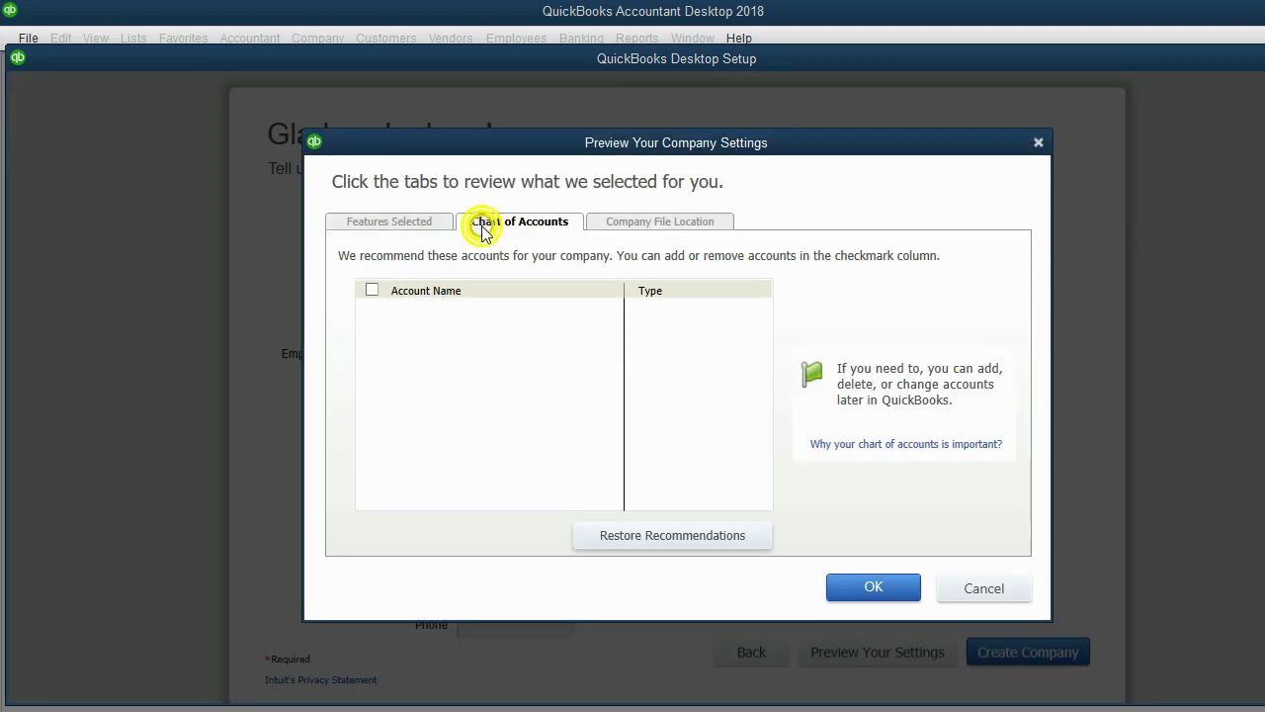
left_click(623, 219)
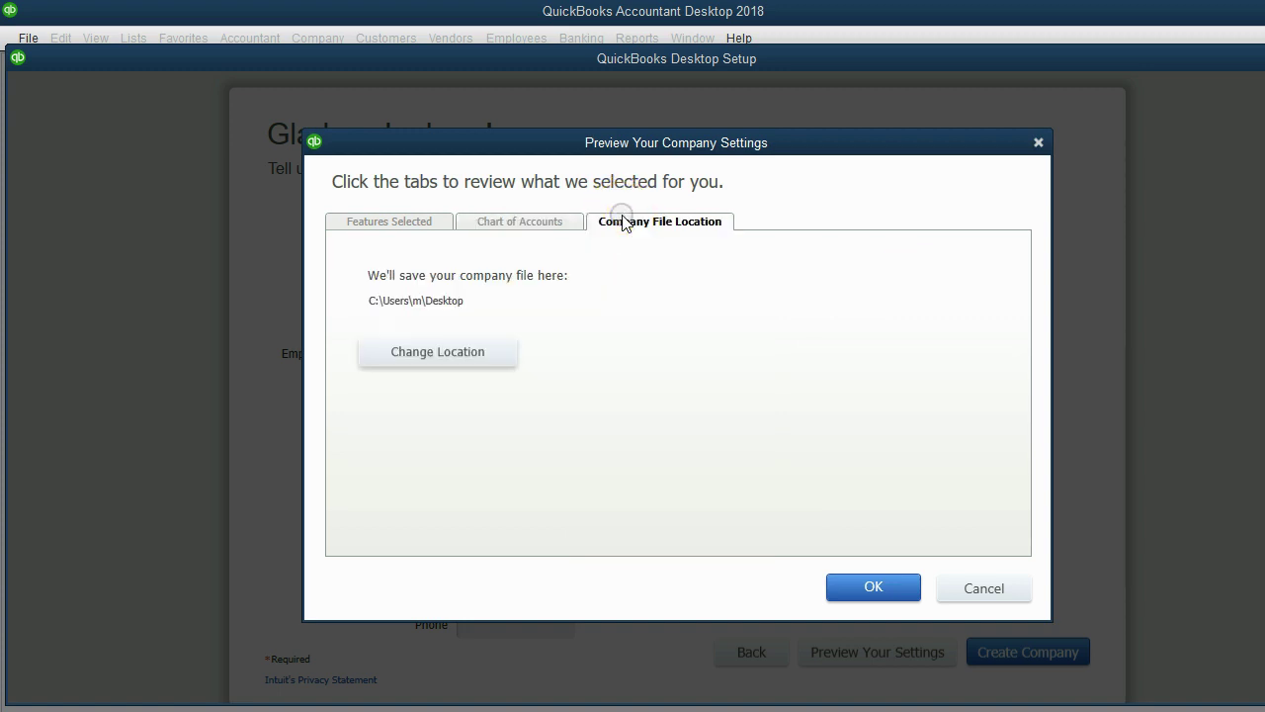
left_click(401, 224)
left_click(502, 231)
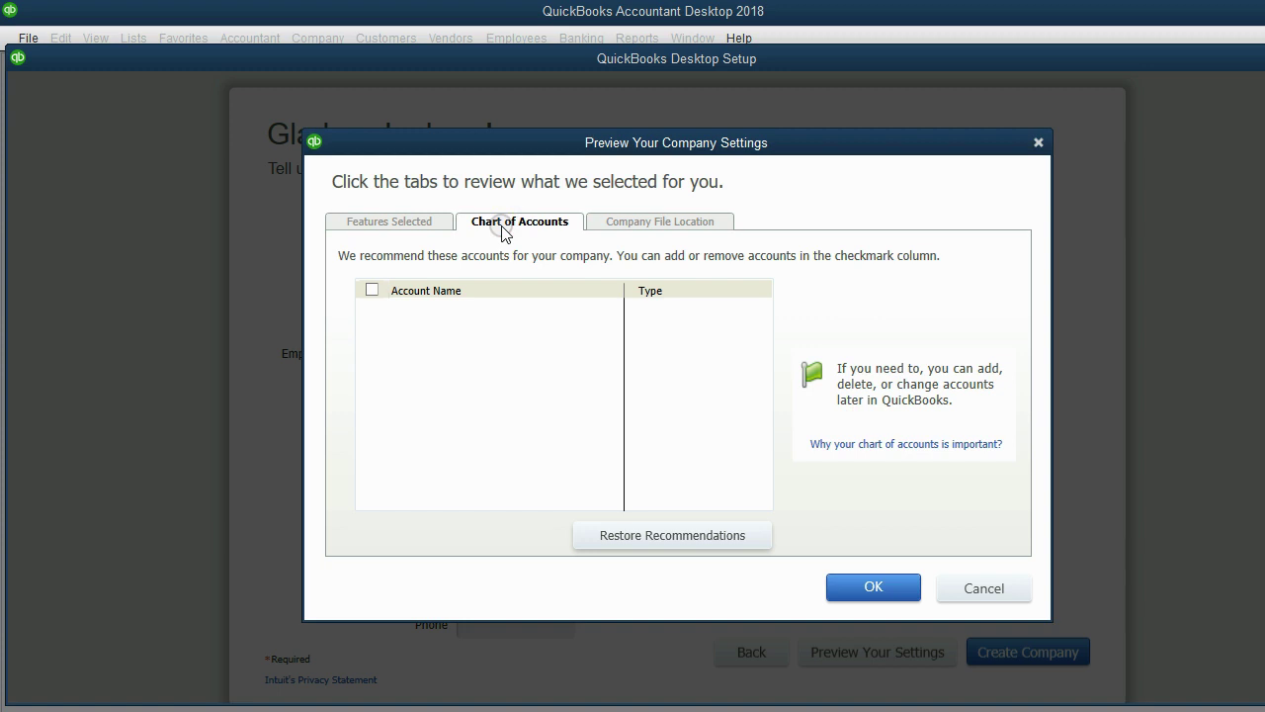
left_click(623, 224)
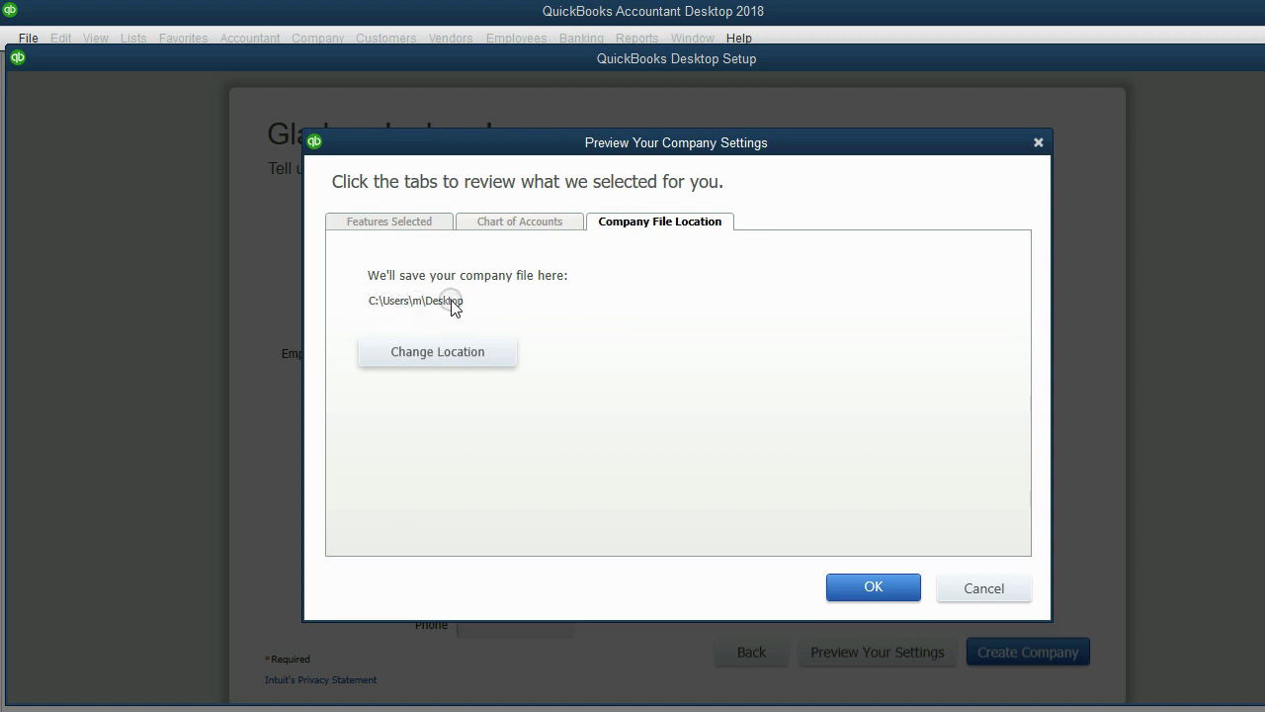
Change the company file location to the Desktop folder and close the preview.
left_click(460, 352)
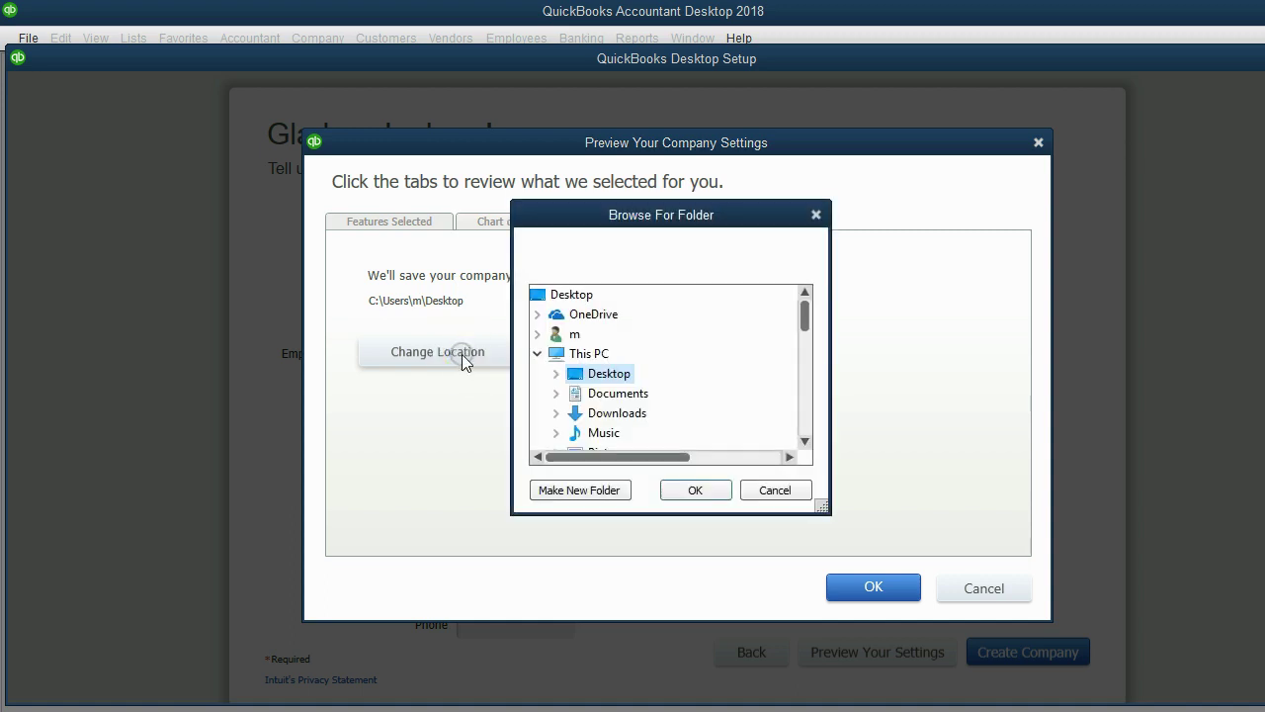
left_click(566, 295)
double_click(591, 373)
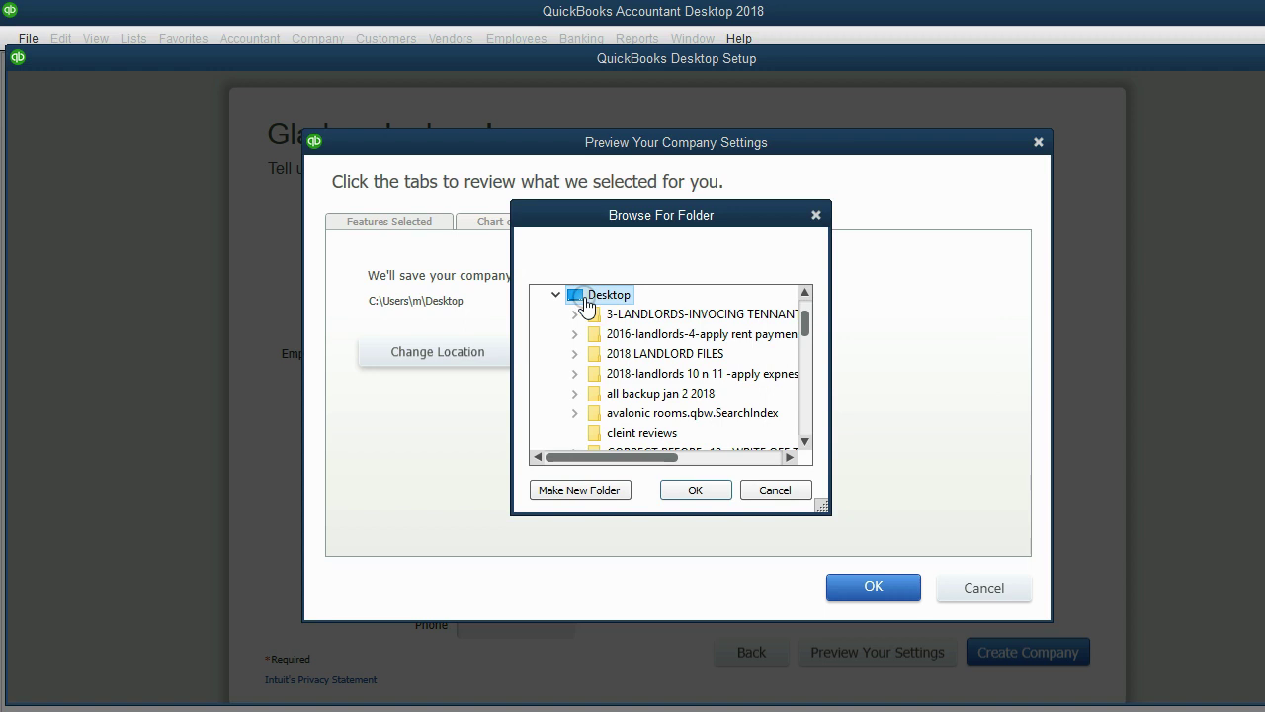
left_click(695, 492)
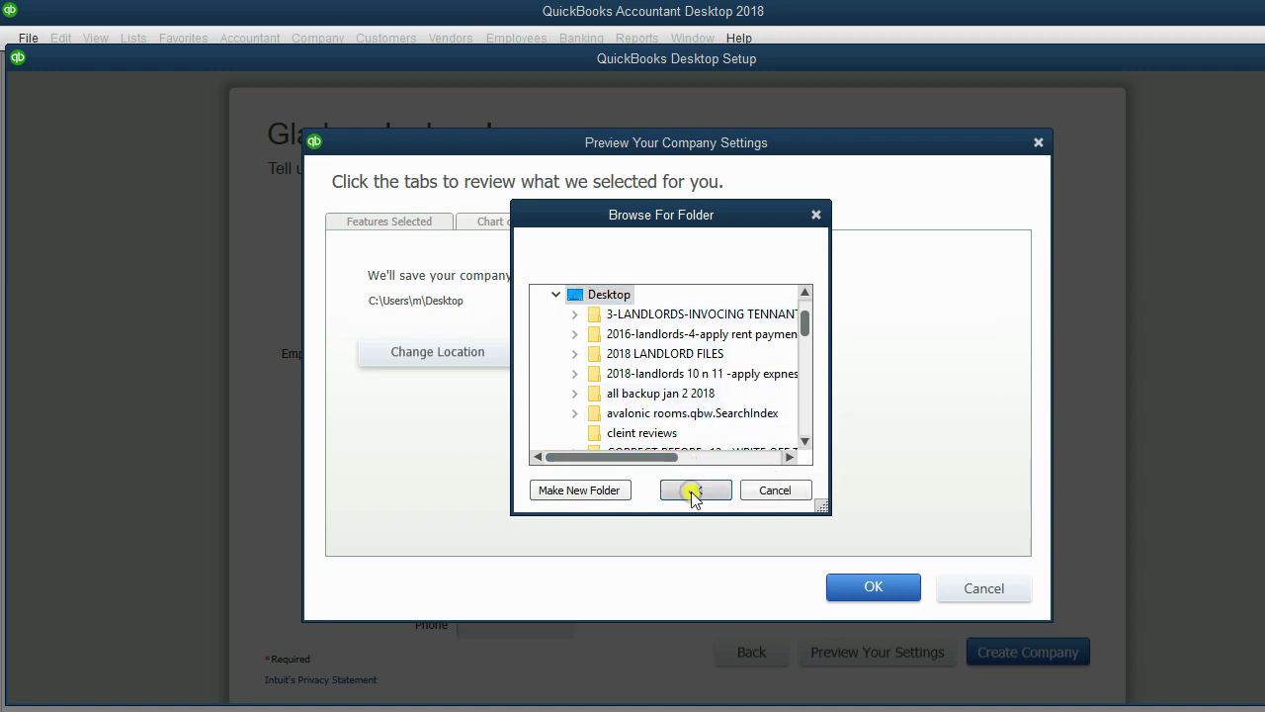
left_click(852, 585)
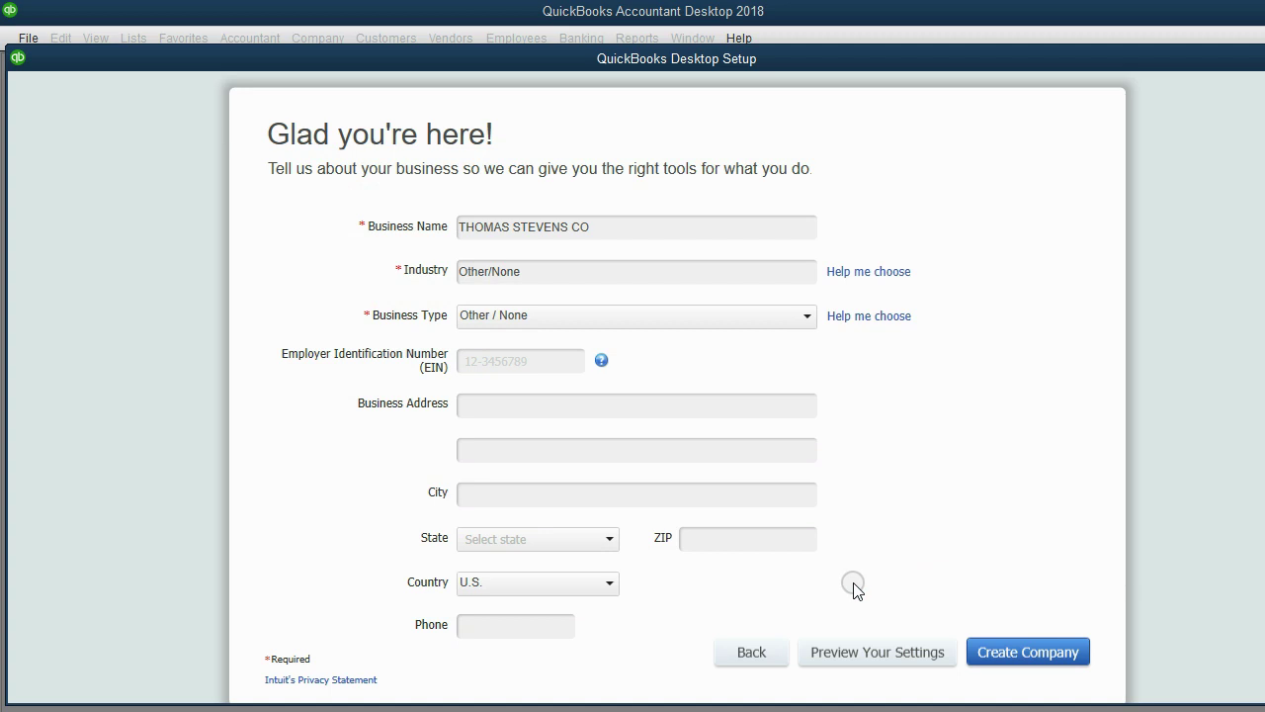
Create the THOMAS STEVENS CO company file, choose Start Working, and close the Home page.
left_click(1058, 652)
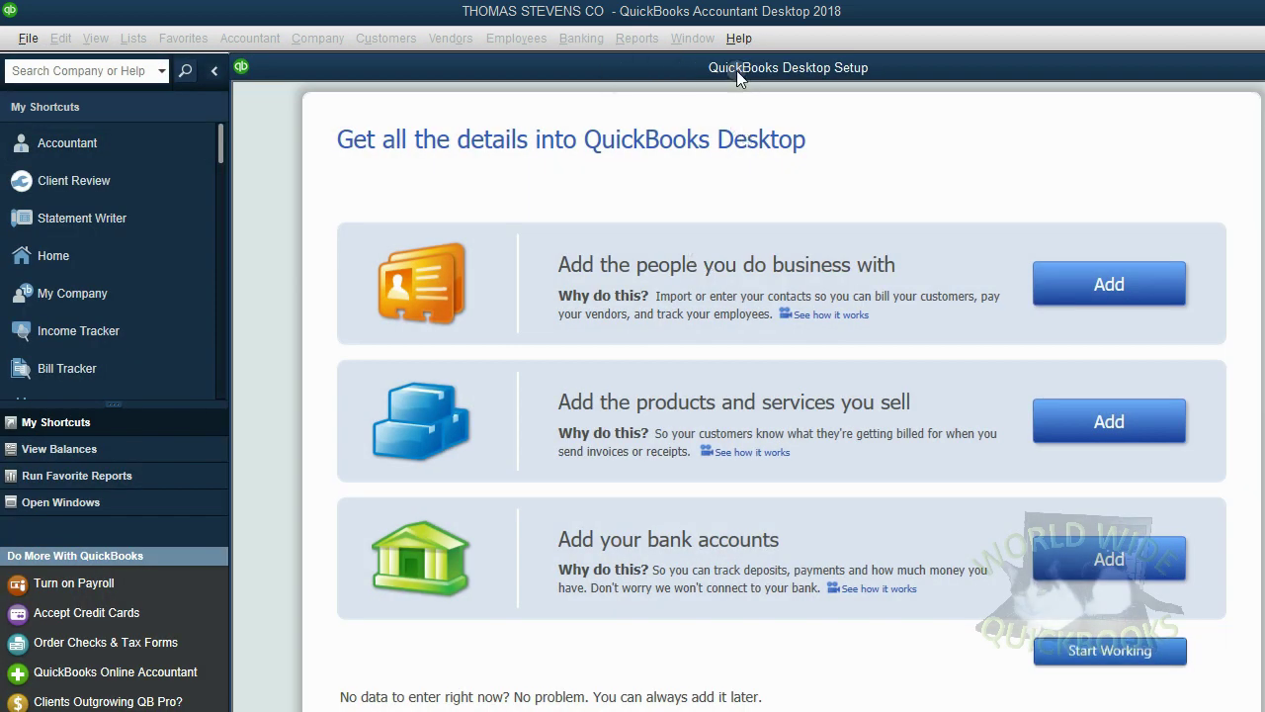
left_click_drag(736, 70, 615, 71)
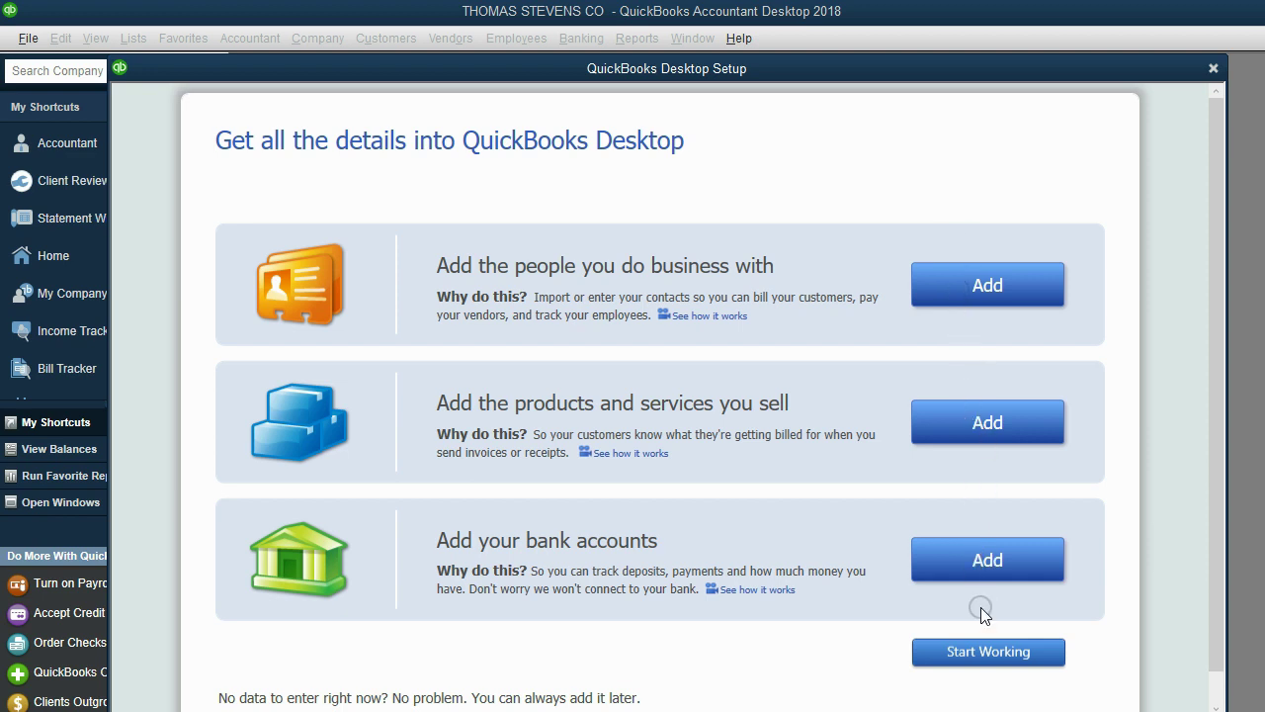
left_click(991, 656)
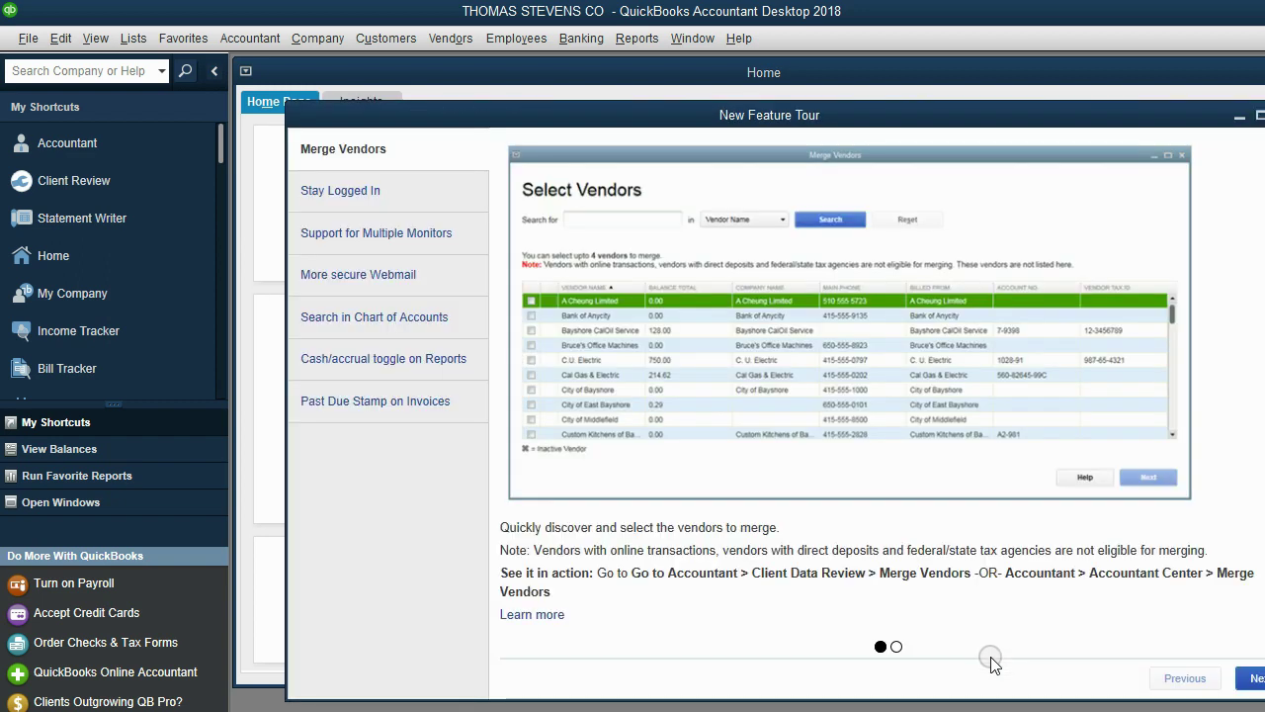
left_click_drag(972, 116, 759, 139)
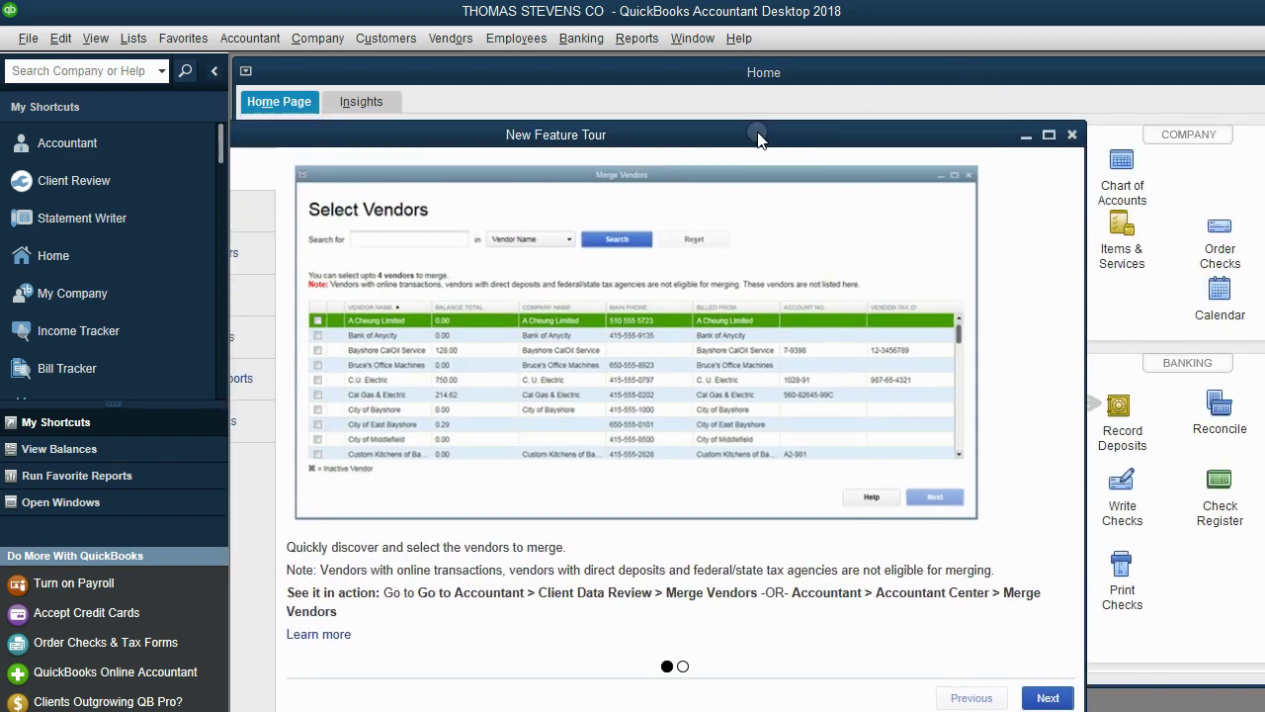
left_click_drag(779, 77, 662, 86)
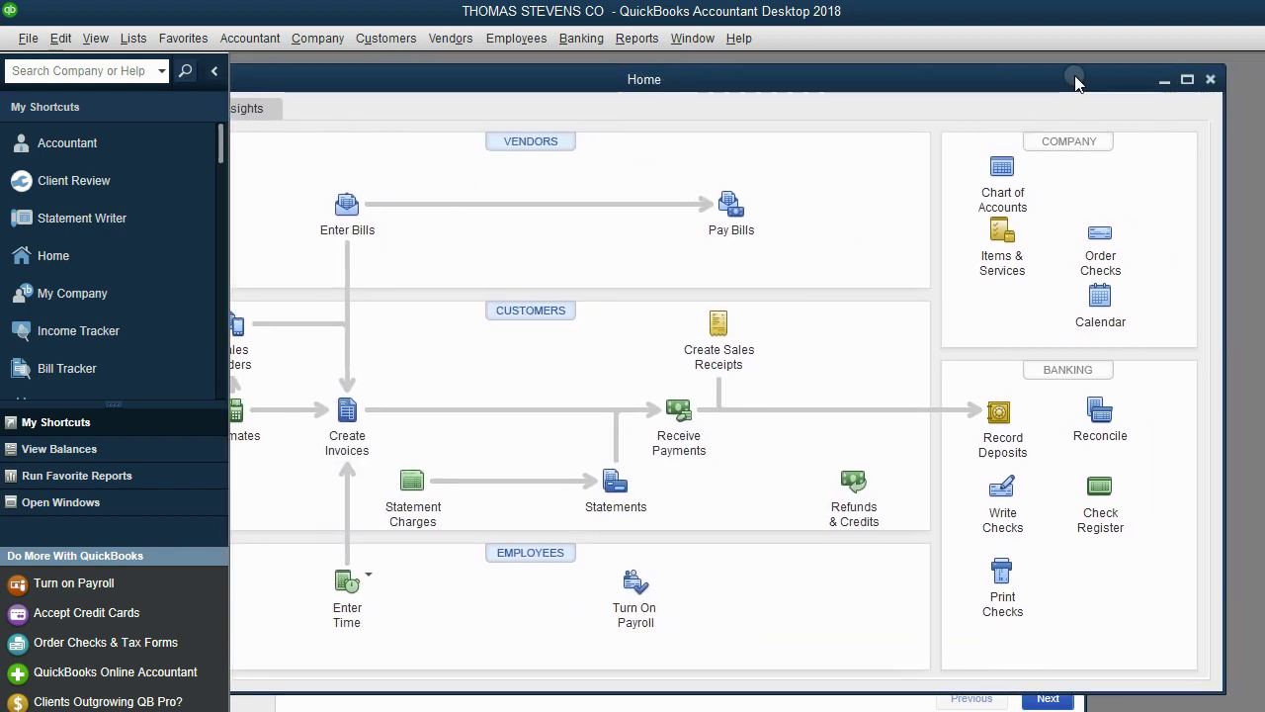
left_click(1212, 87)
Close the New Feature Tour and open Company > My Company.
left_click(1068, 132)
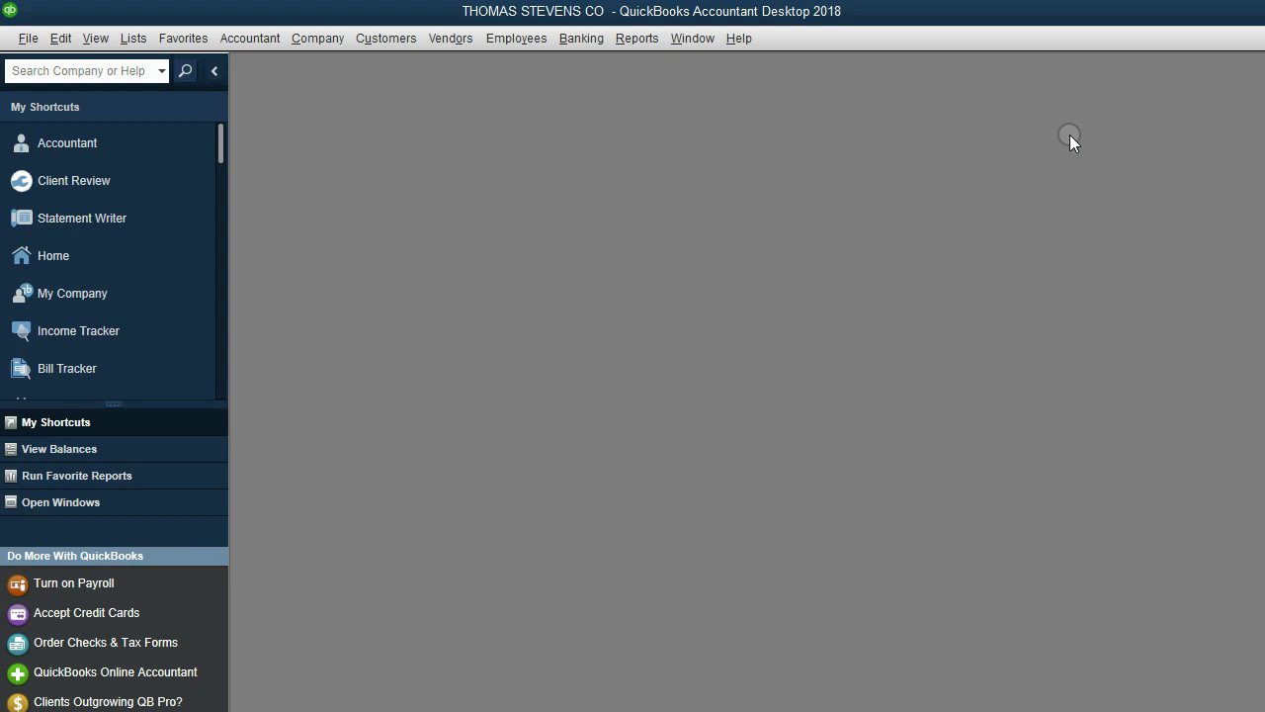
left_click(435, 38)
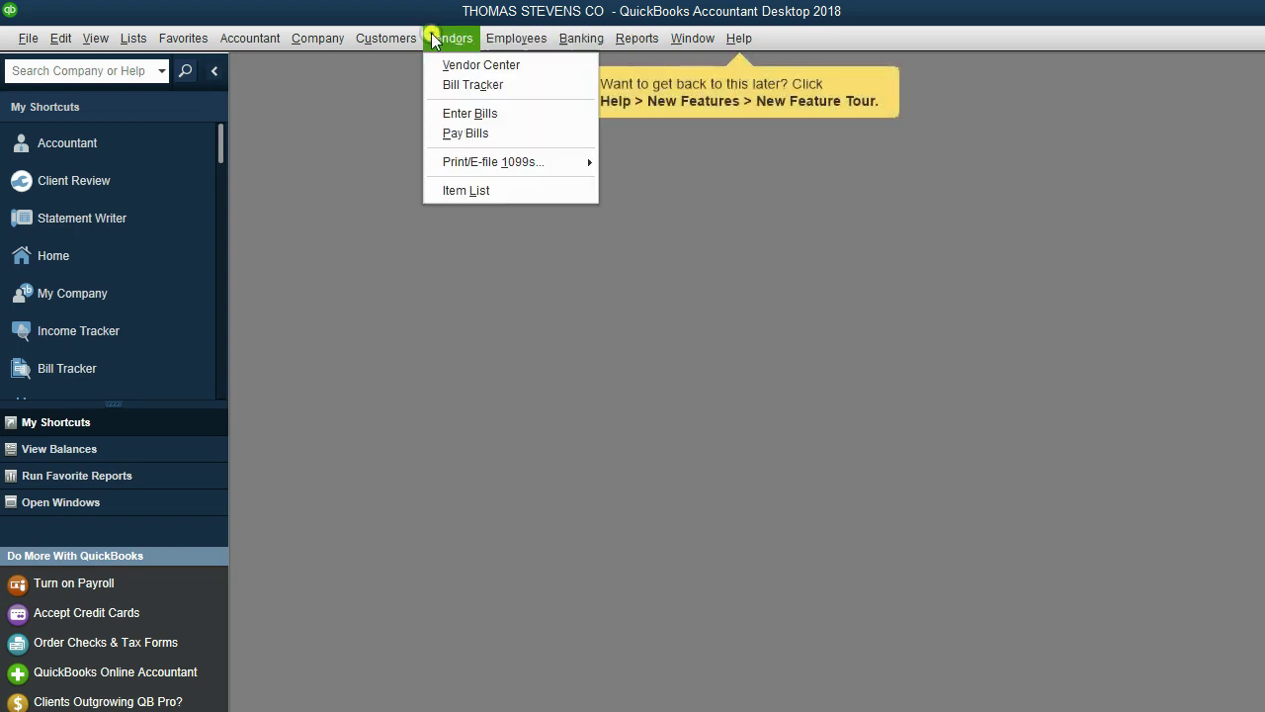
left_click(719, 213)
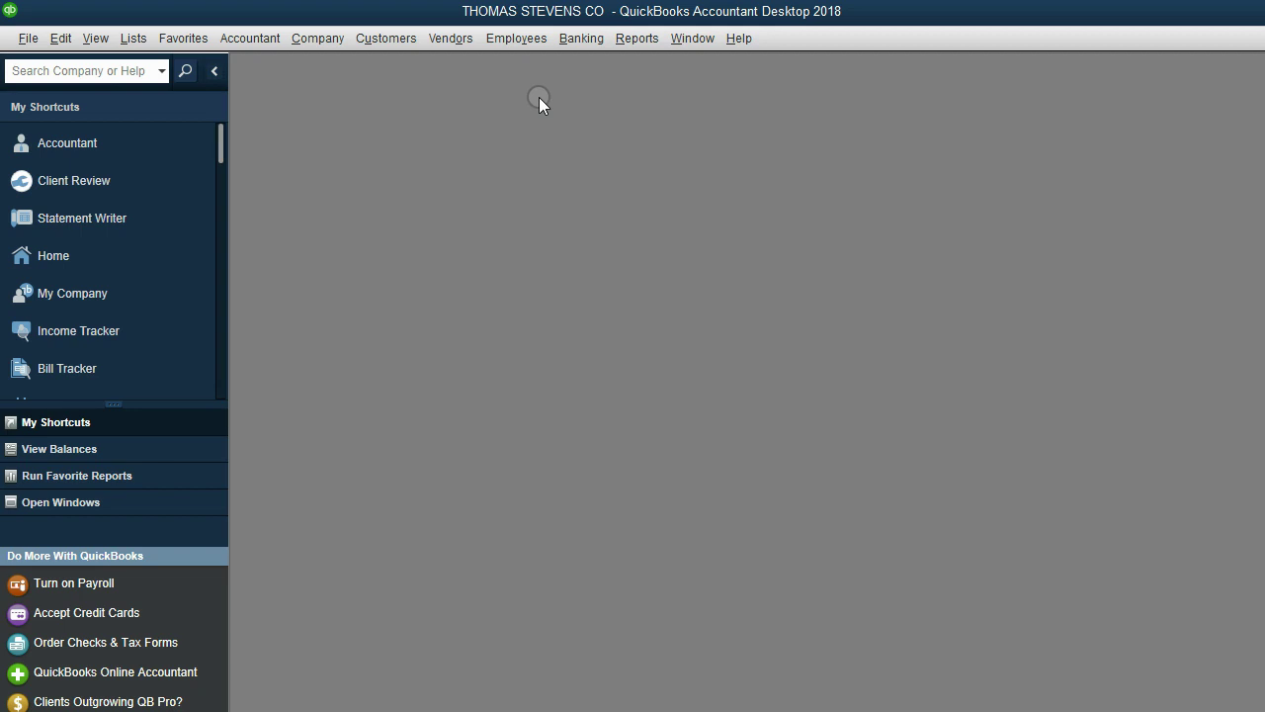
left_click(317, 37)
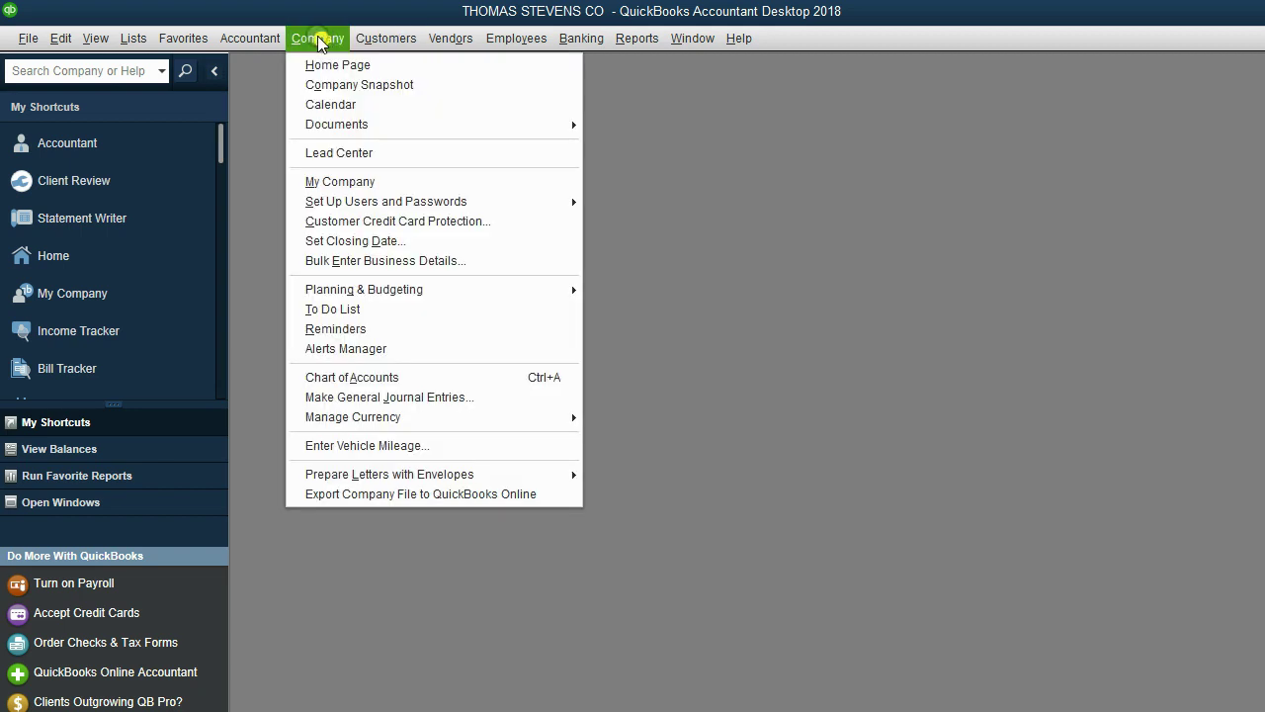
left_click(336, 182)
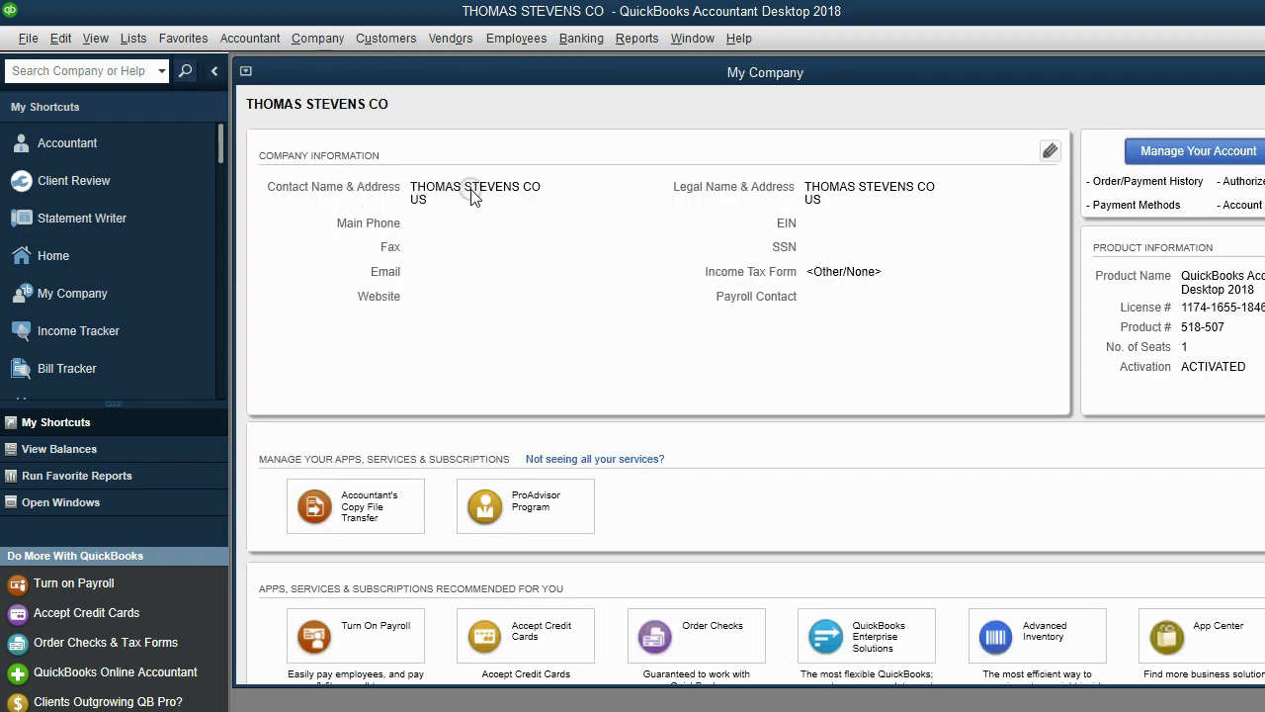
Enter the company's street address and main phone number as its contact information.
left_click(1049, 150)
left_click(738, 262)
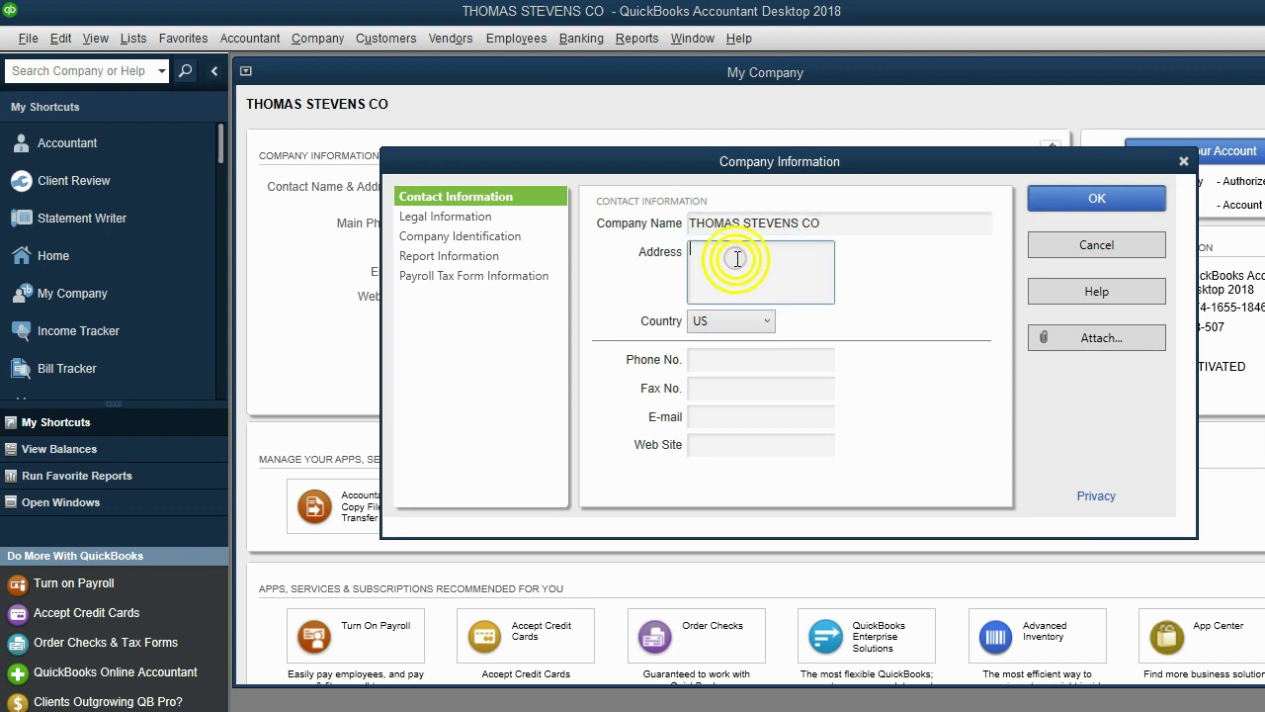
type("123 SE")
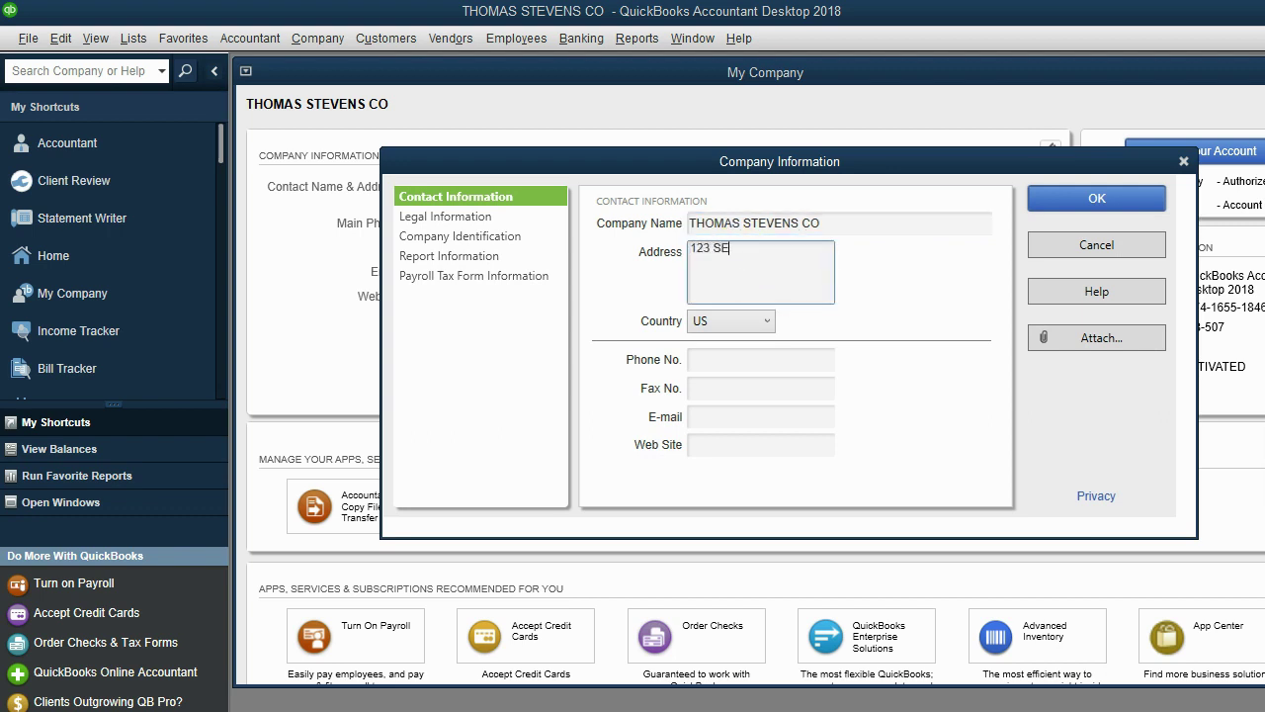
type("SAME STREET")
left_click(705, 356)
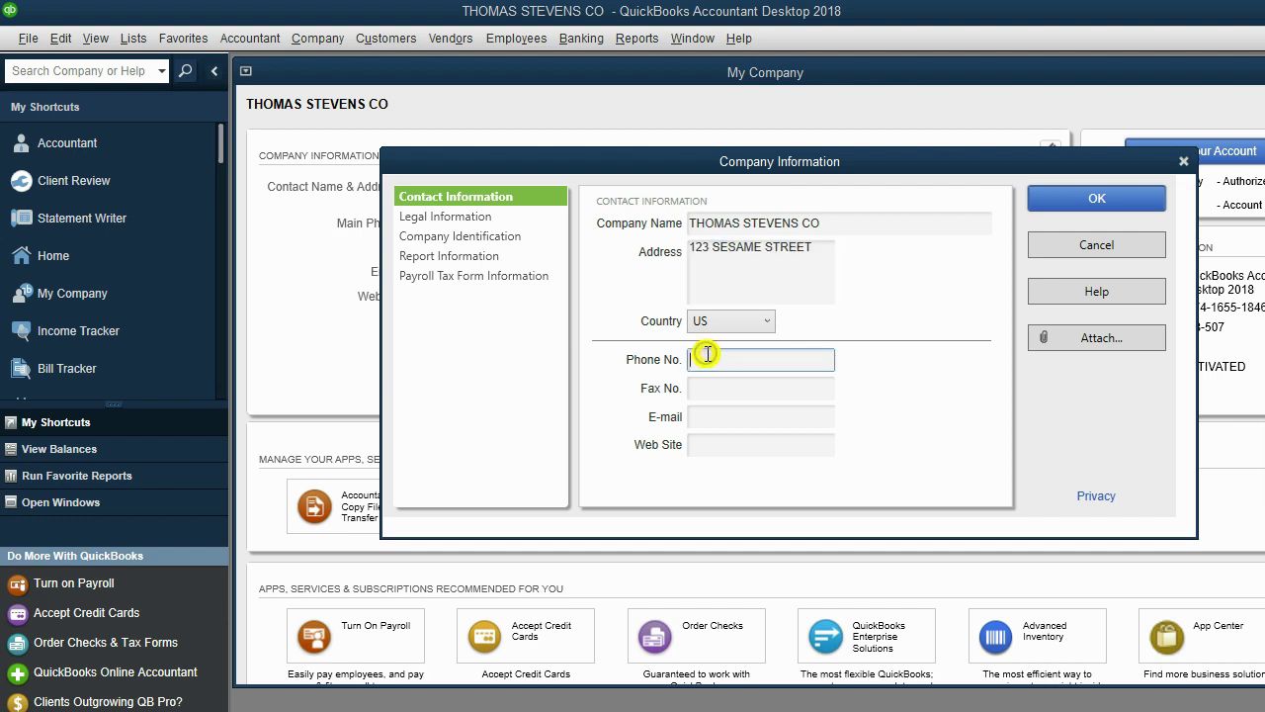
type("1234567890")
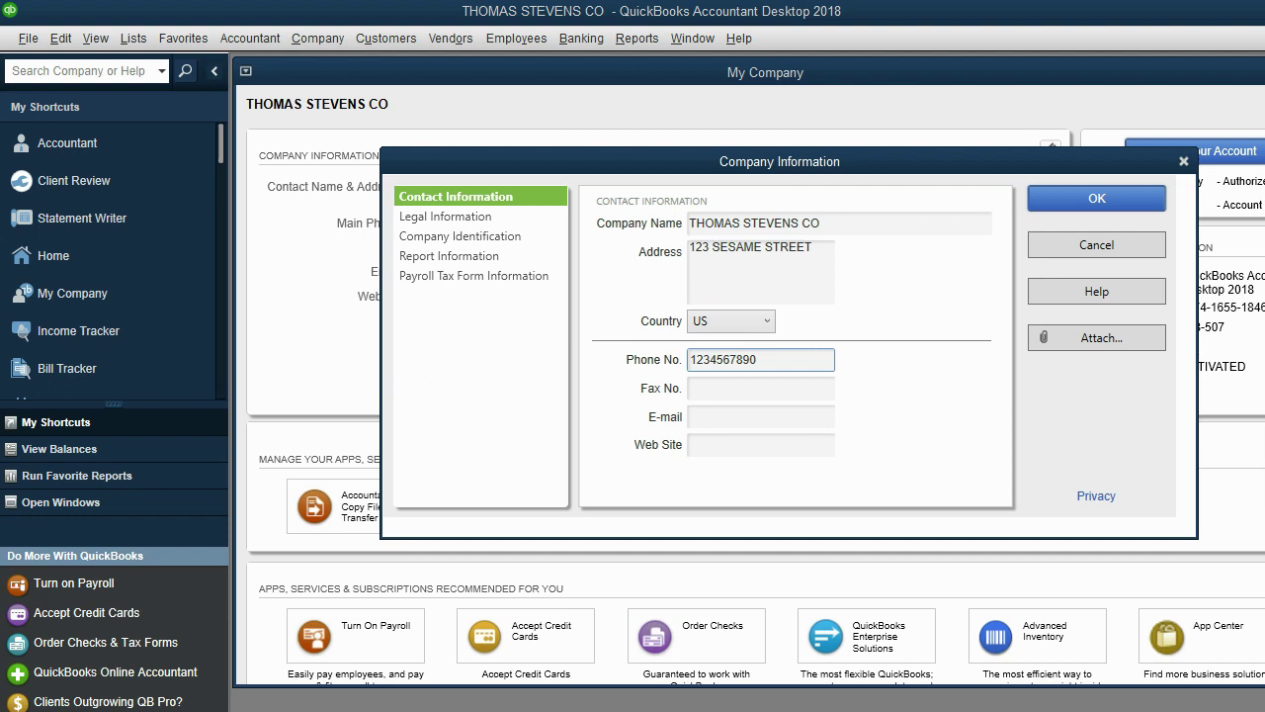
left_click(1061, 203)
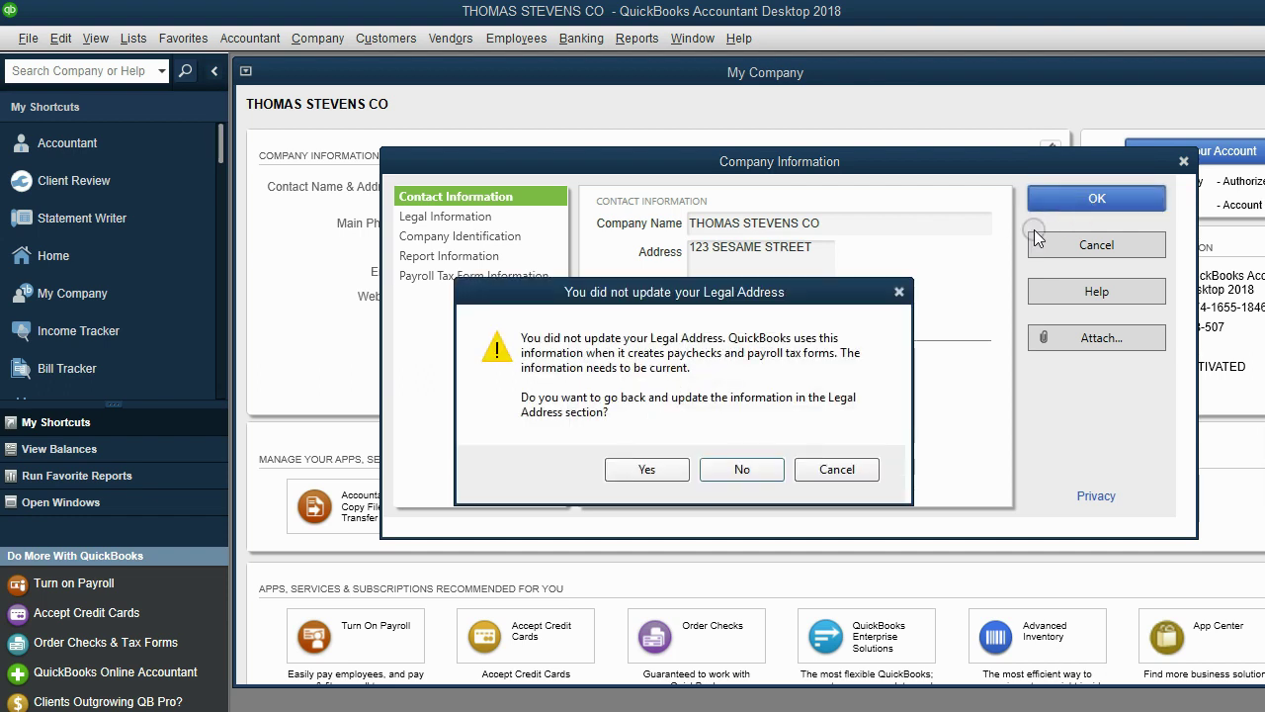
Fill in the same street address as the Legal Address and save the company information.
left_click(672, 469)
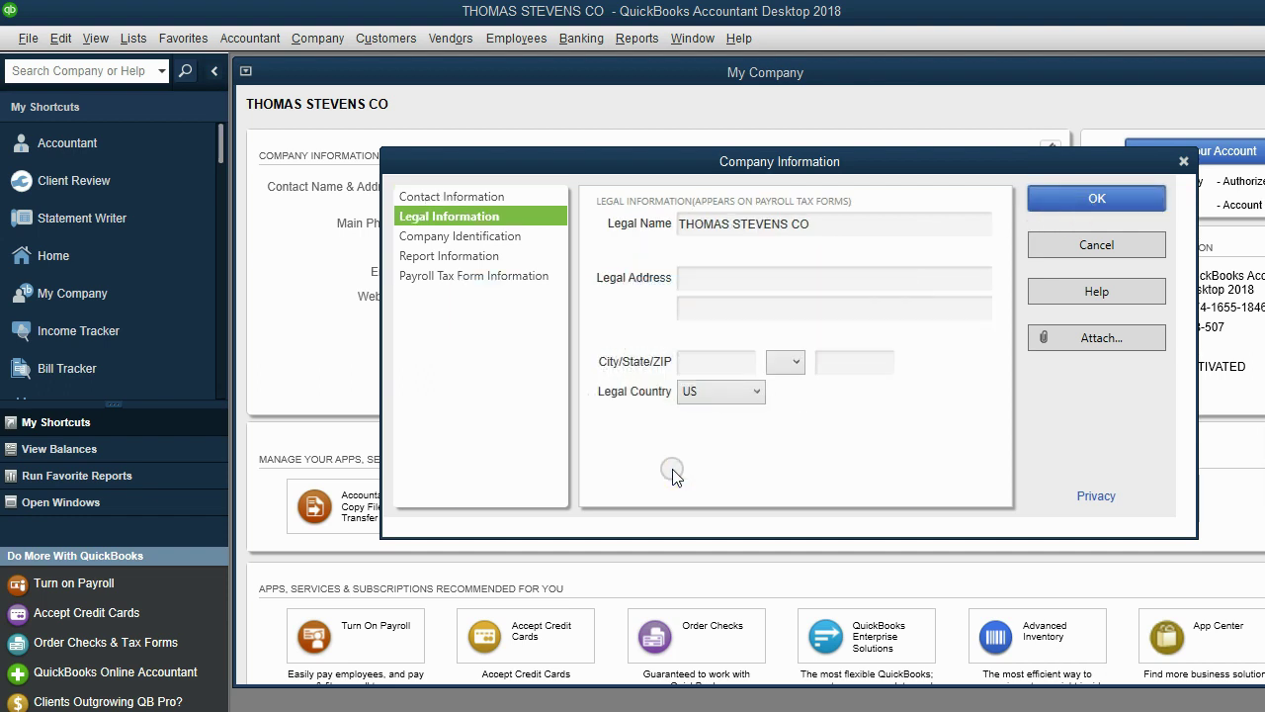
left_click(785, 280)
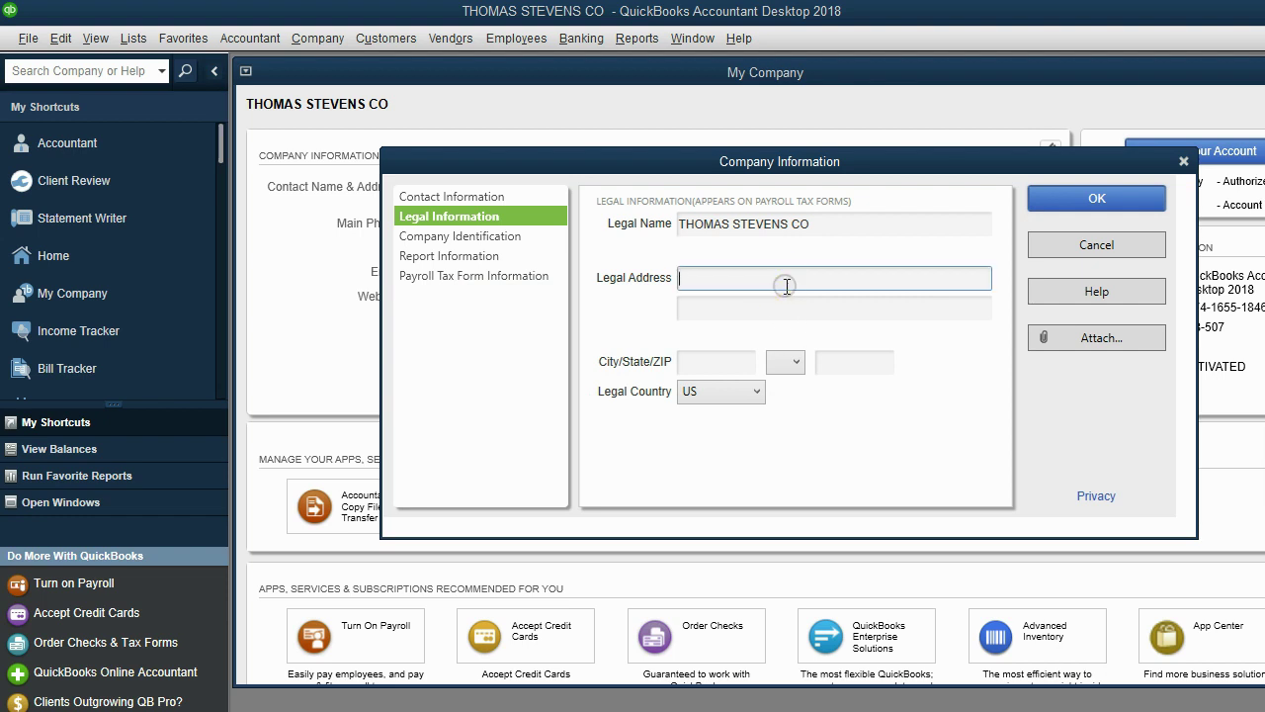
type("123 SESAME STREET")
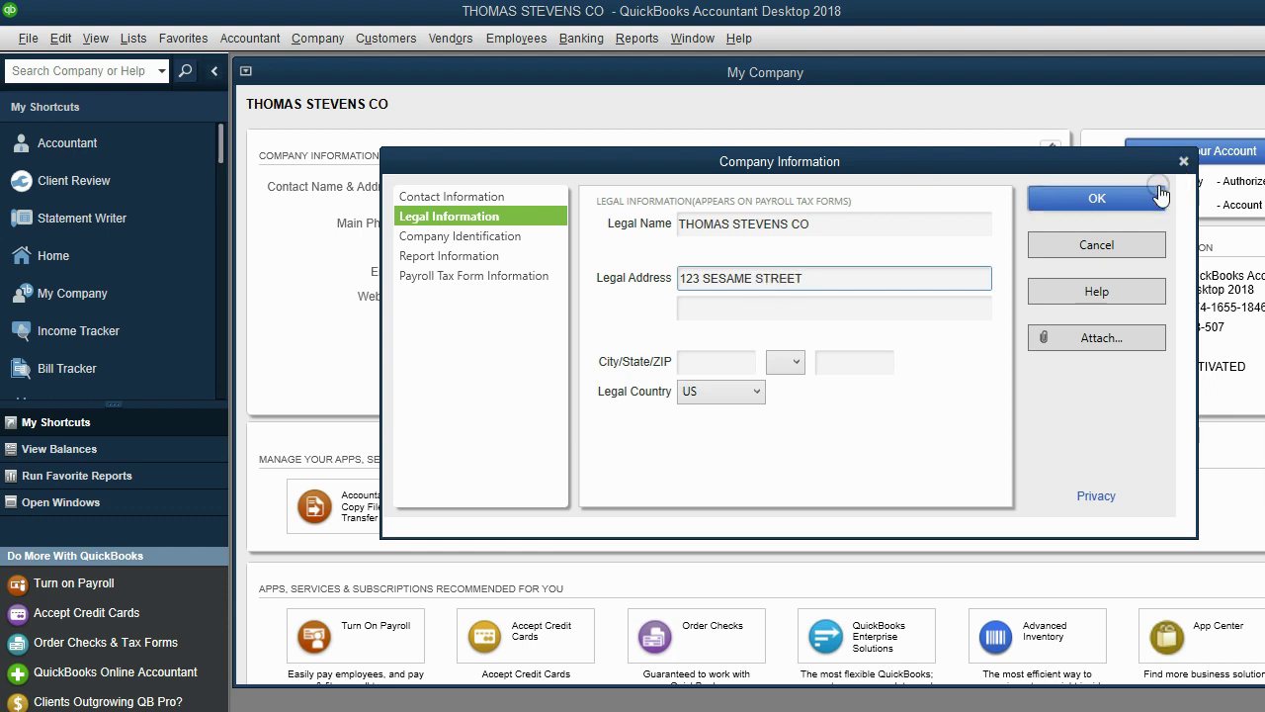
left_click(1129, 203)
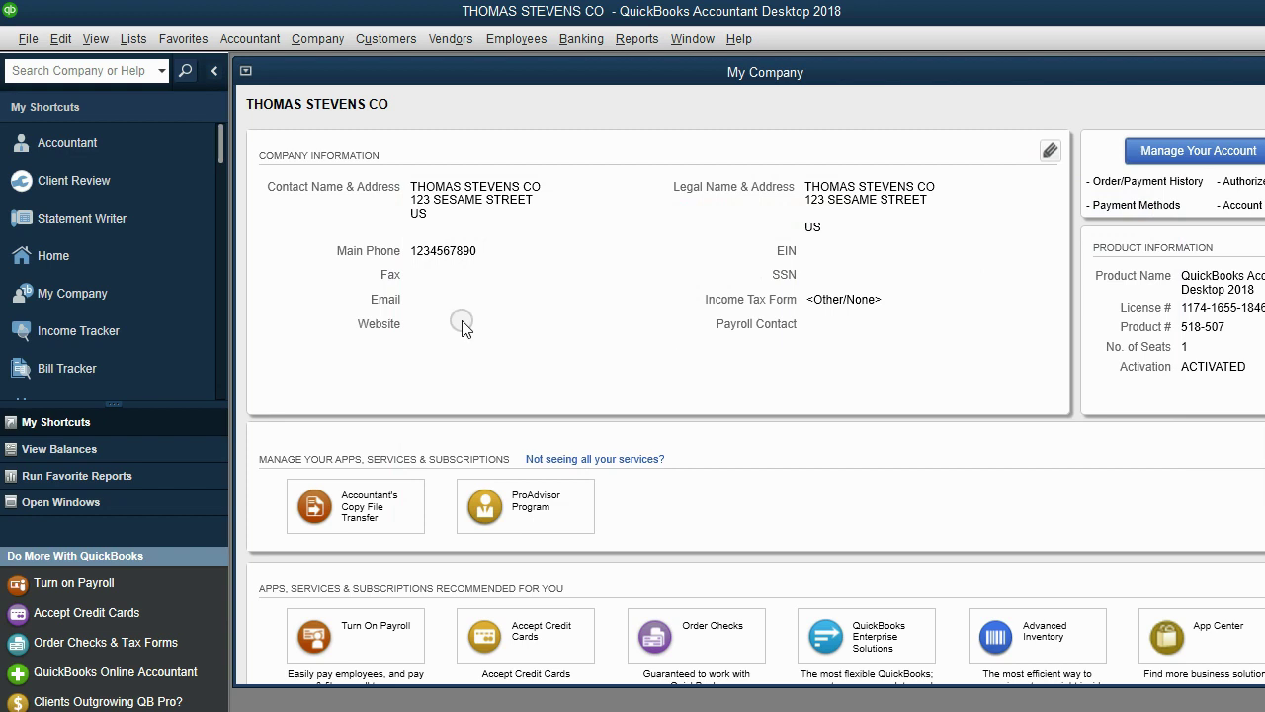